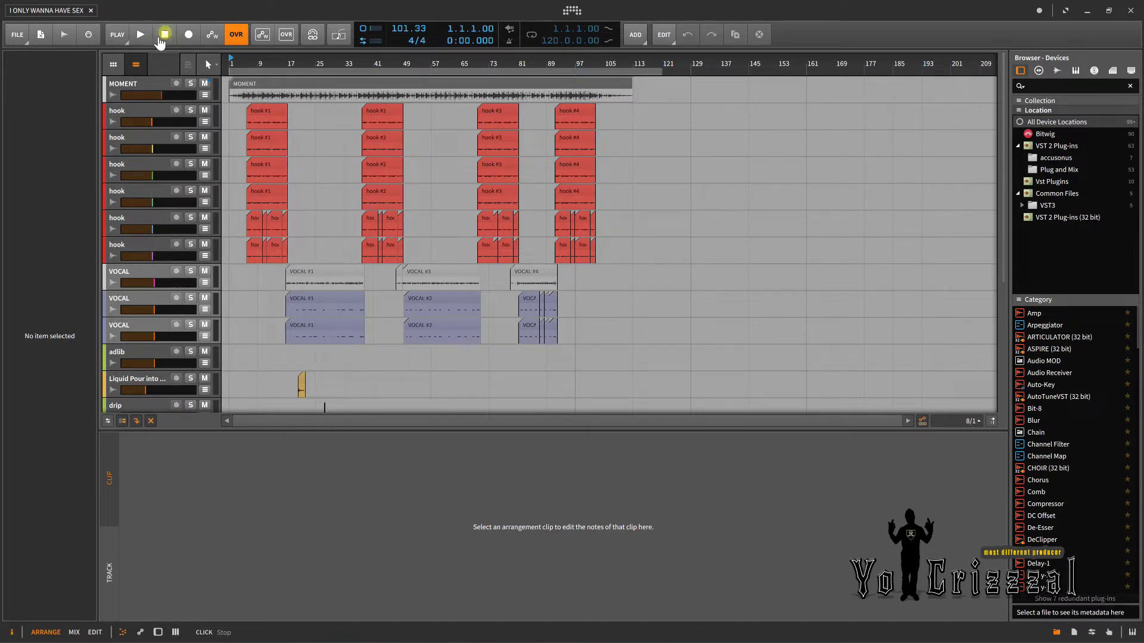
# Step: Play the song and lower the gain of the Master track's Peak Limiter to about -2.3 dB, with playback stopped at the end
pyautogui.click(155, 37)
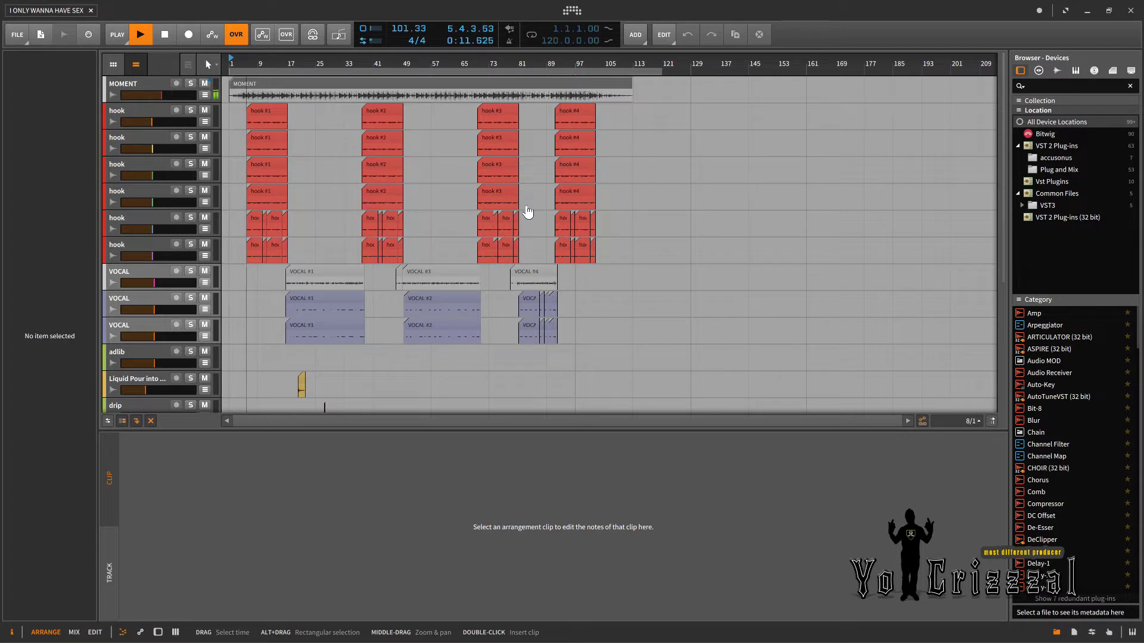
pyautogui.press('m')
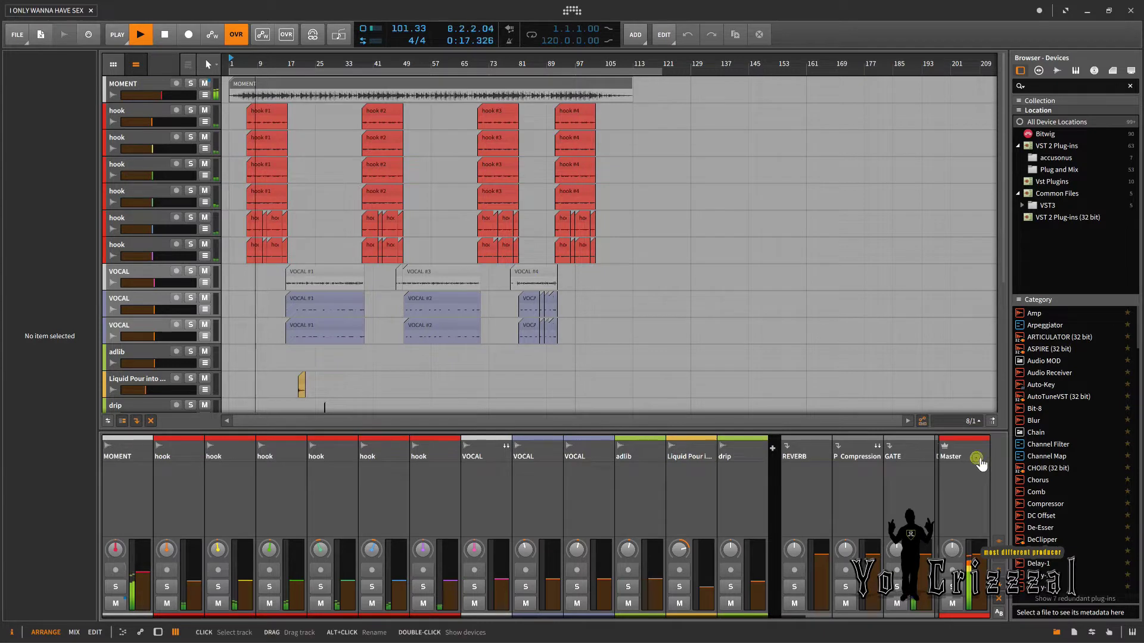
pyautogui.click(971, 458)
pyautogui.press('d')
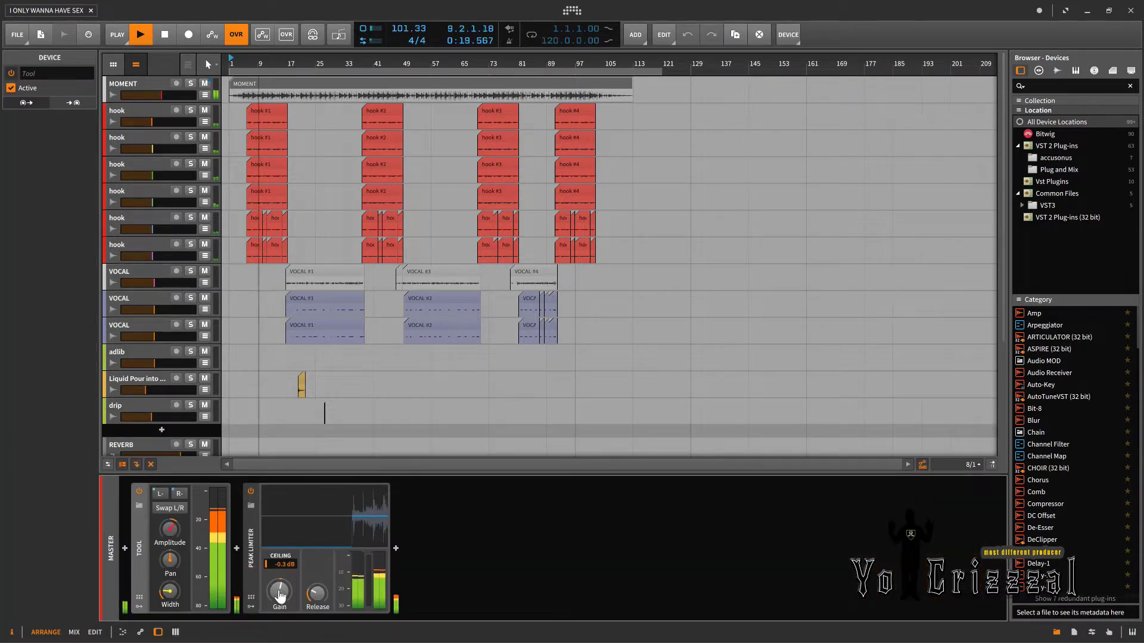
pyautogui.moveTo(279, 592); pyautogui.dragTo(280, 596)
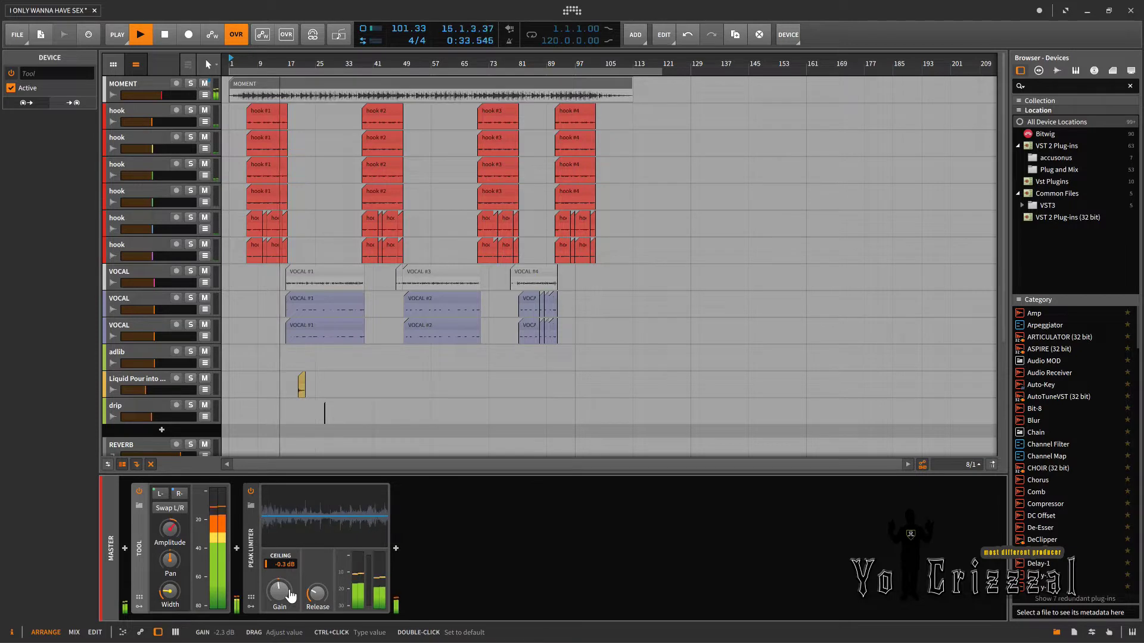
pyautogui.moveTo(292, 596); pyautogui.dragTo(292, 596)
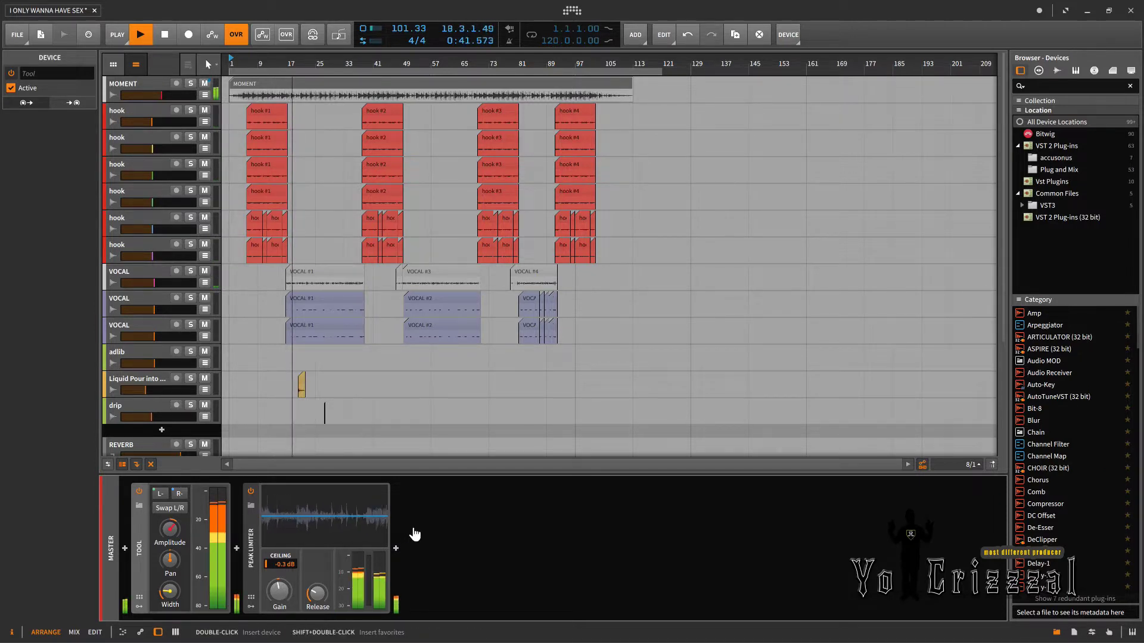
pyautogui.press('space')
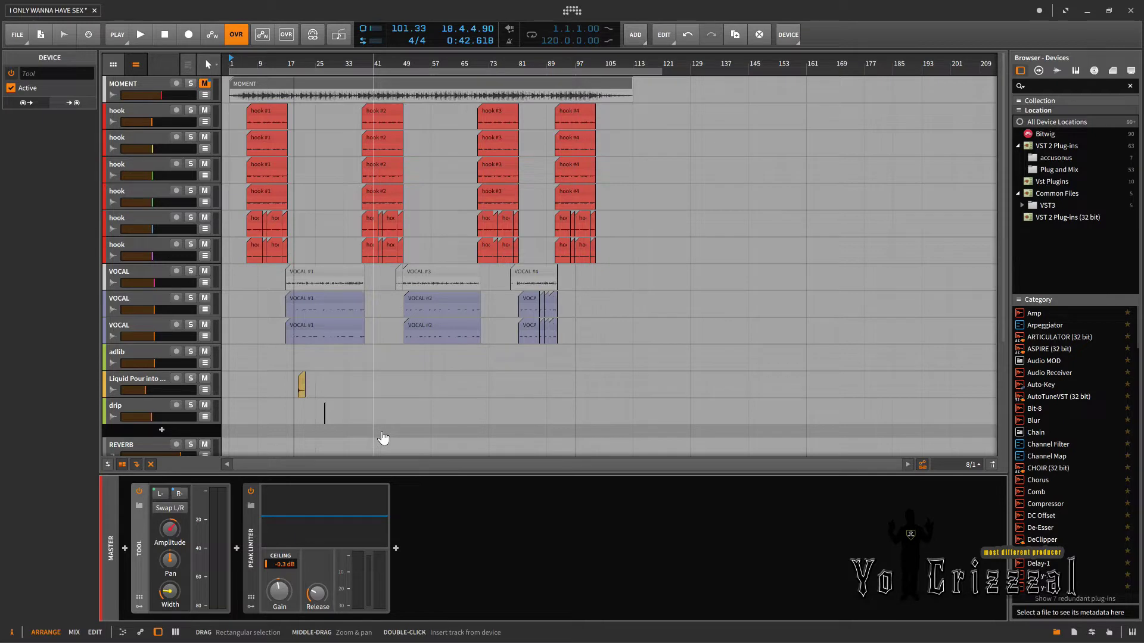
# Step: Inspect the hook #1 clips on the first four hook tracks
pyautogui.click(275, 119)
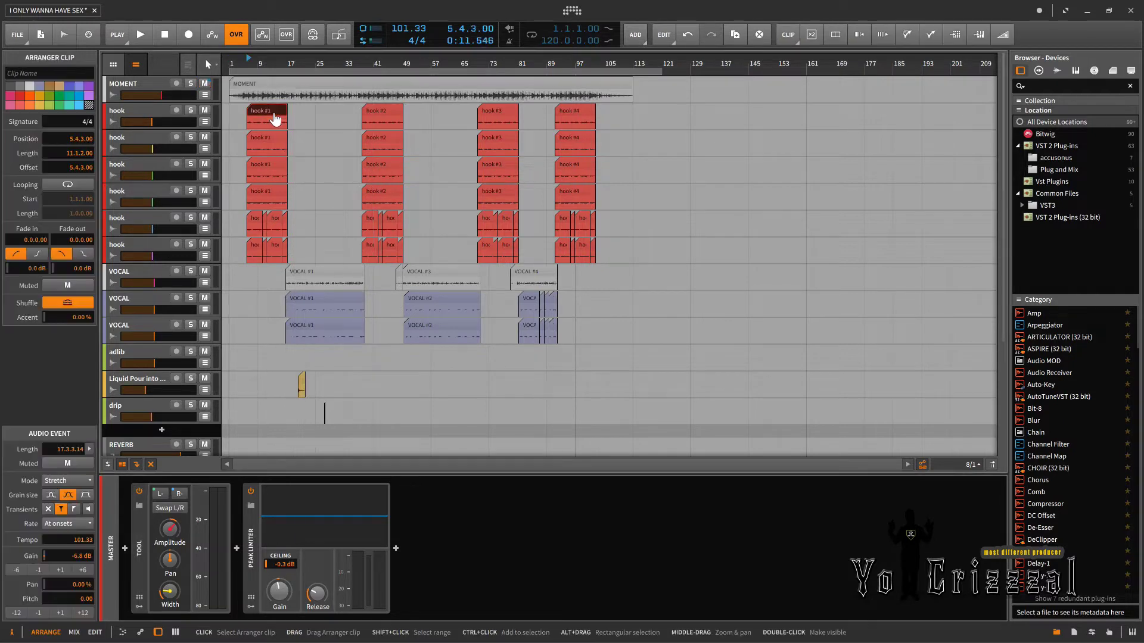
pyautogui.click(276, 141)
pyautogui.click(276, 165)
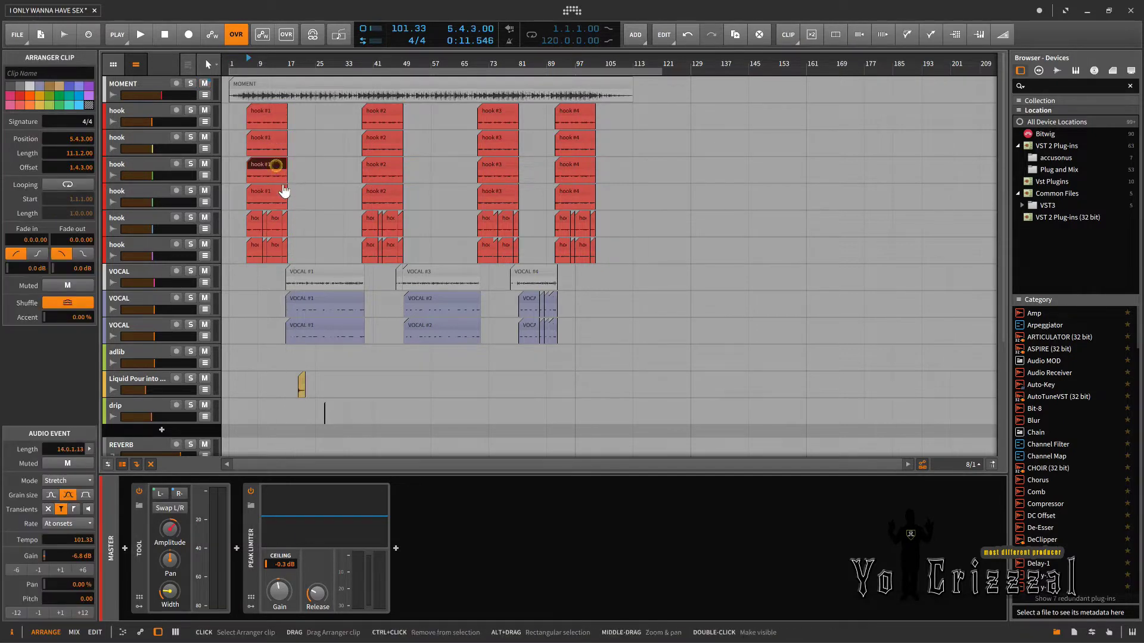
pyautogui.click(285, 192)
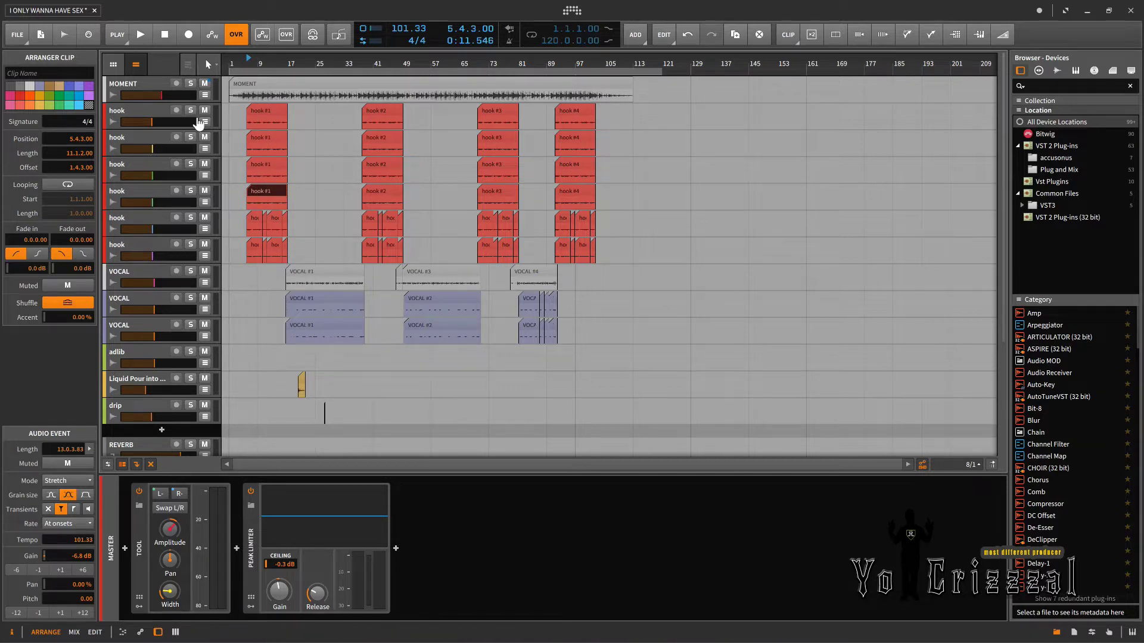
# Step: Audition the six hook tracks in solo from the start of hook #1 at bar 5, and clear their solos
pyautogui.click(158, 112)
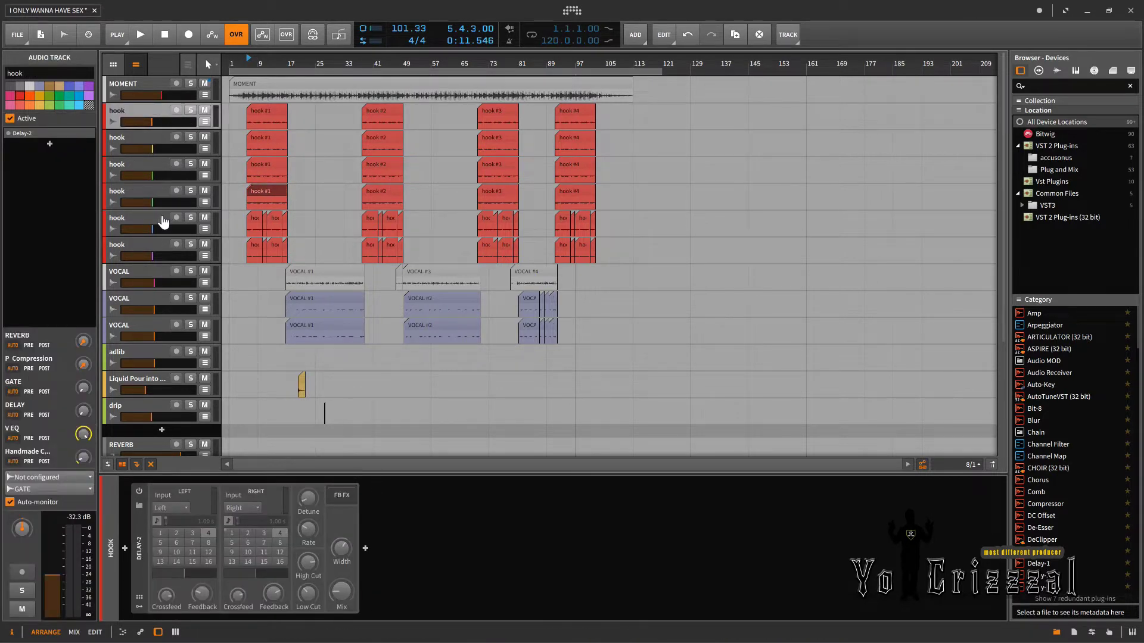
pyautogui.keyDown('shift'); pyautogui.click(160, 245); pyautogui.keyUp('shift')
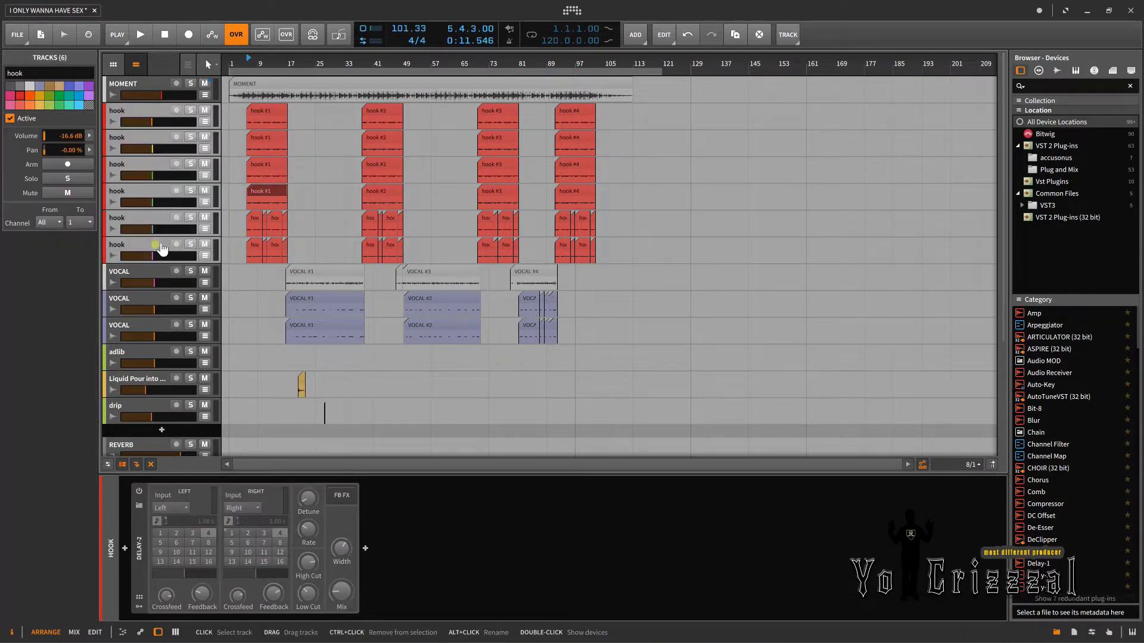
pyautogui.click(191, 111)
pyautogui.click(248, 69)
pyautogui.press('space')
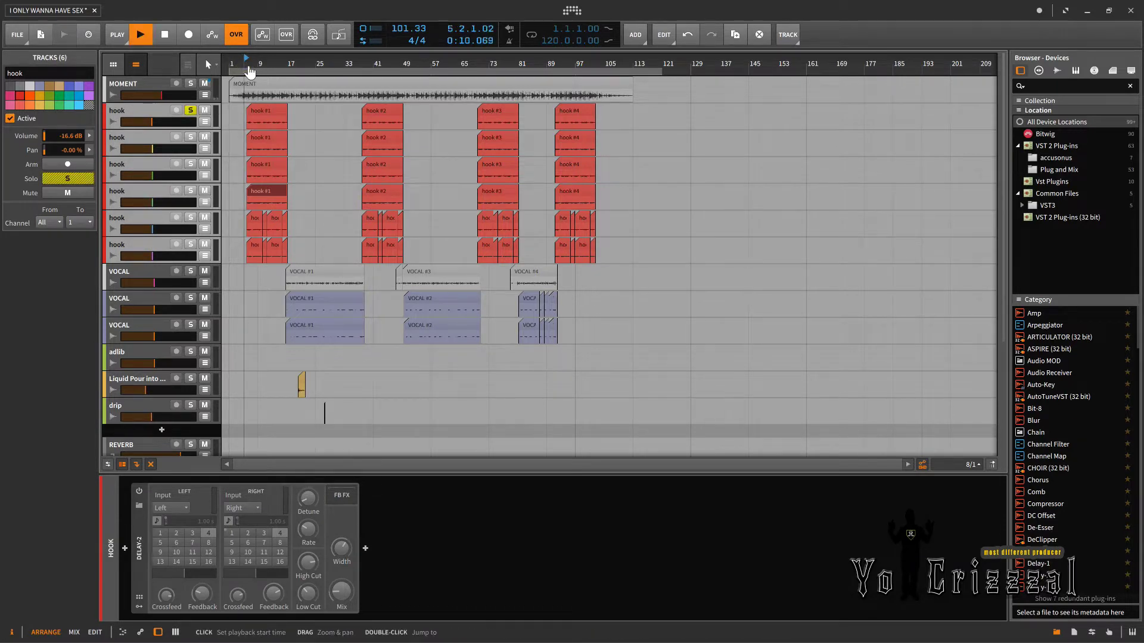
pyautogui.click(196, 113)
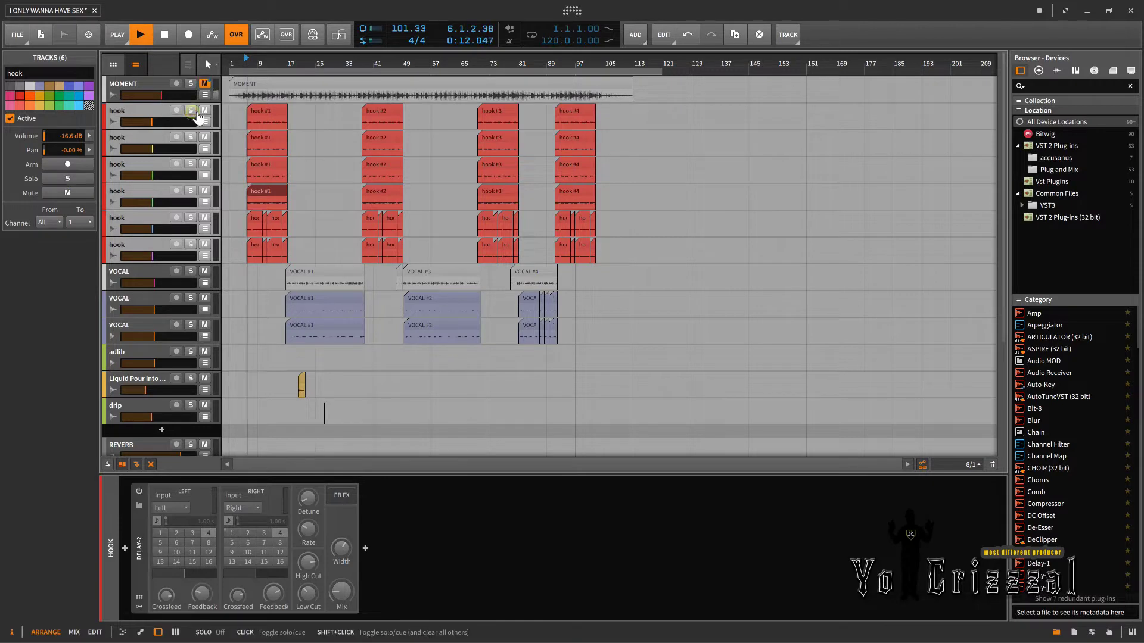
pyautogui.moveTo(197, 119); pyautogui.dragTo(196, 245)
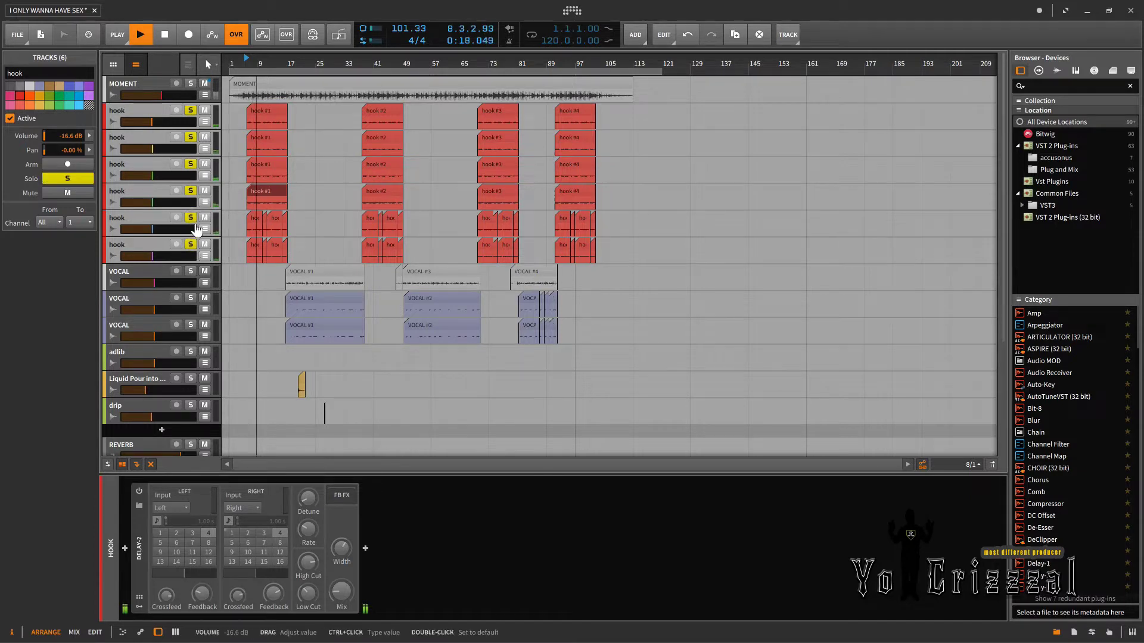
pyautogui.press('space')
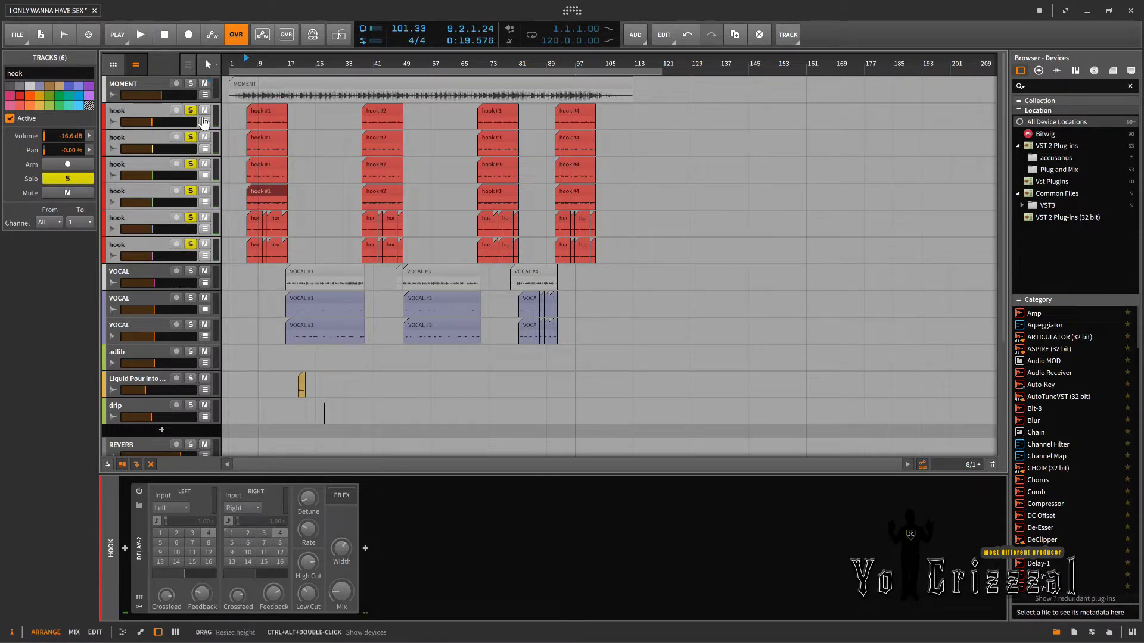
pyautogui.click(191, 164)
pyautogui.click(191, 191)
pyautogui.click(191, 218)
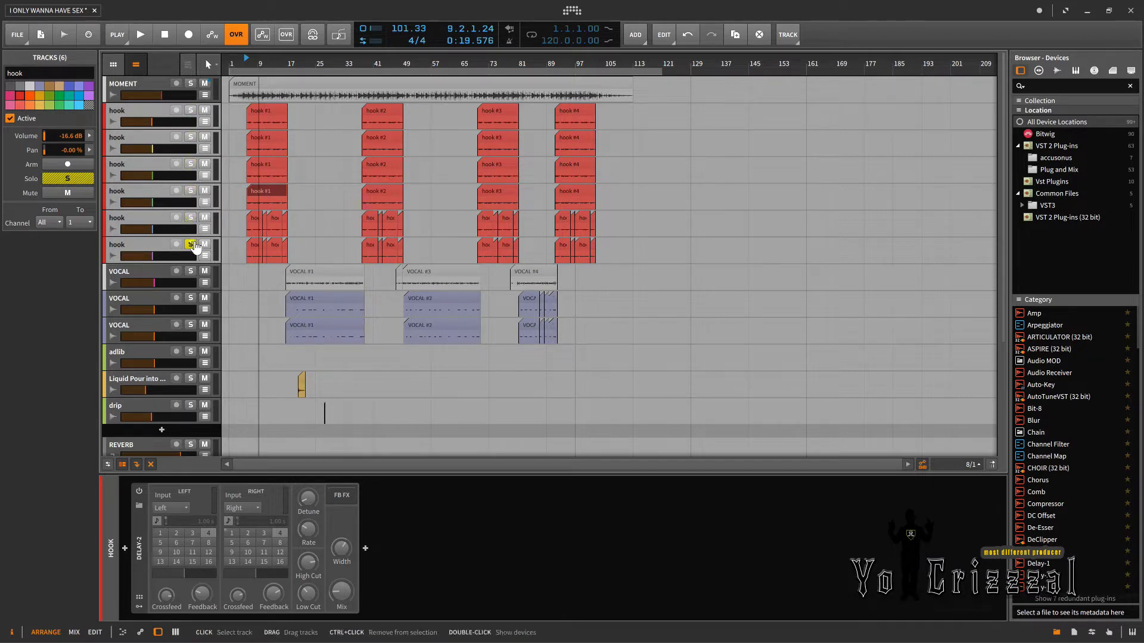
pyautogui.click(190, 245)
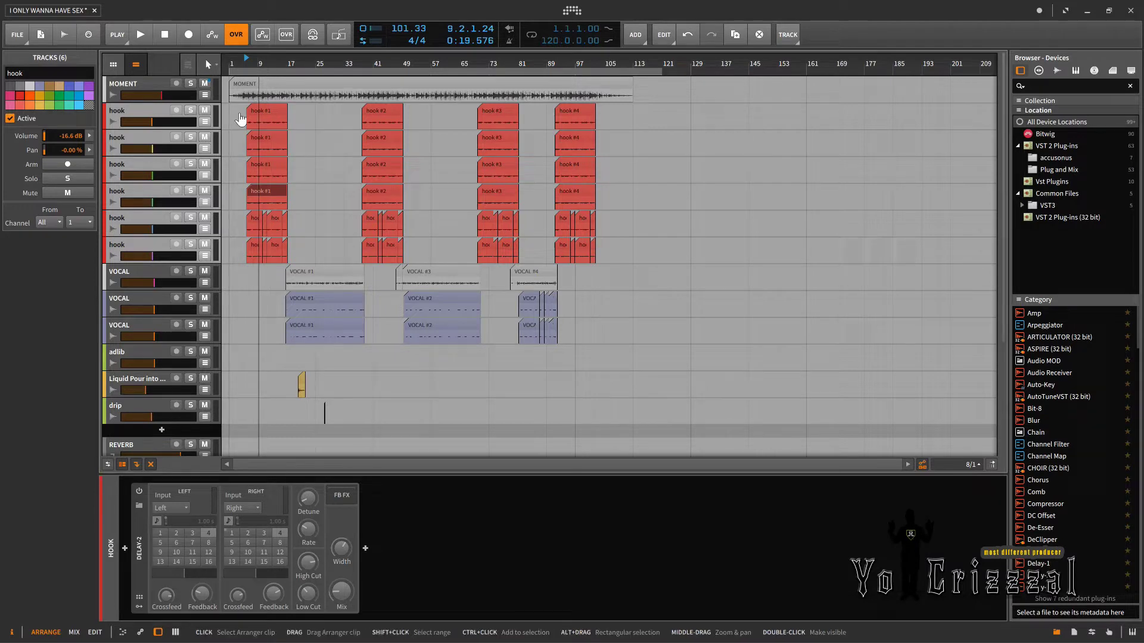
# Step: Insert Celemony's Melodyne before Delay-2 in the first hook track's device chain
pyautogui.click(164, 113)
pyautogui.click(163, 114)
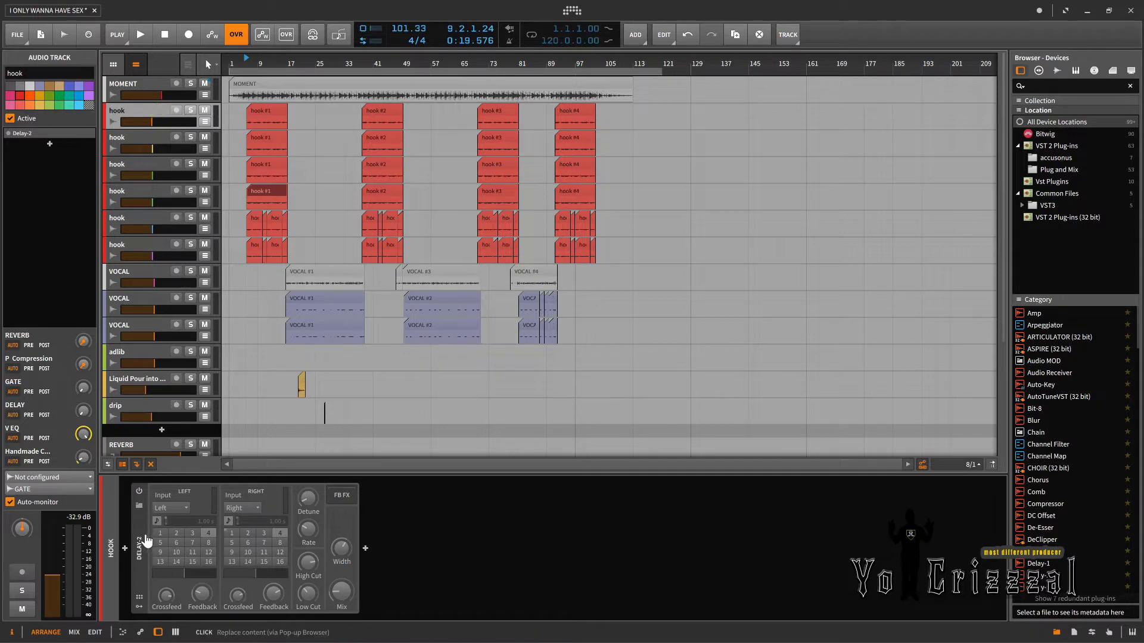
pyautogui.click(125, 548)
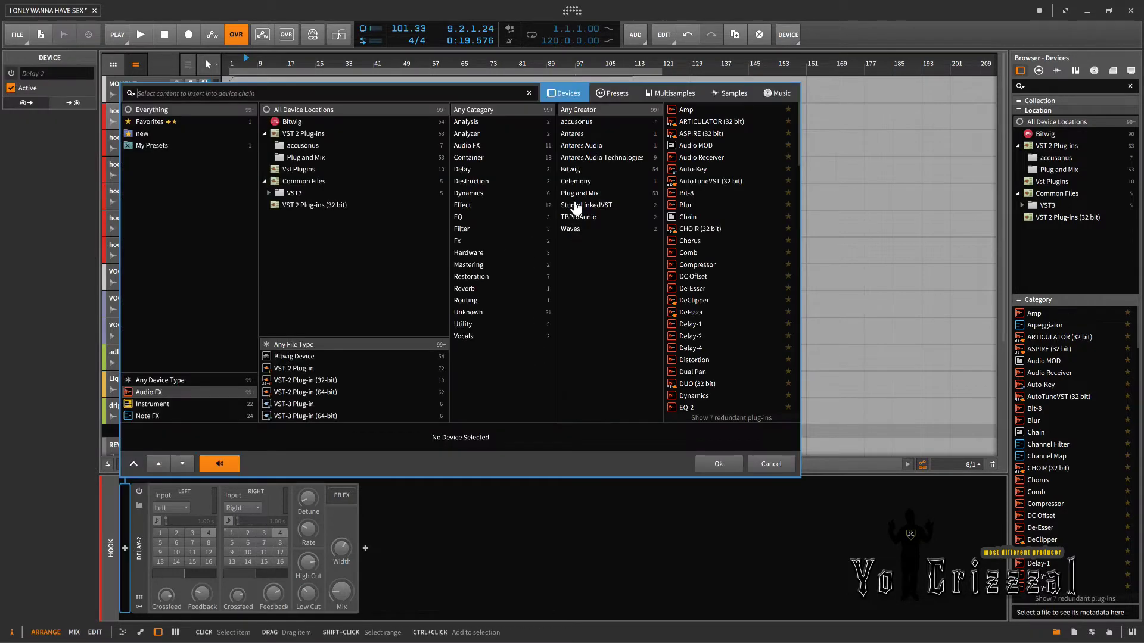
pyautogui.click(575, 183)
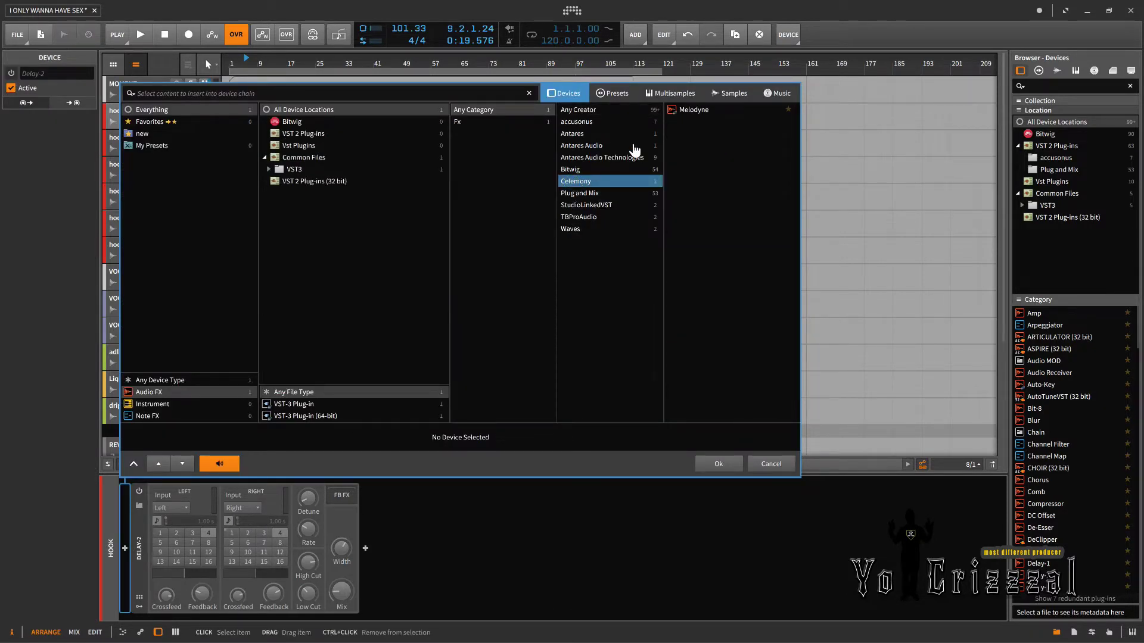
pyautogui.click(698, 110)
pyautogui.click(724, 465)
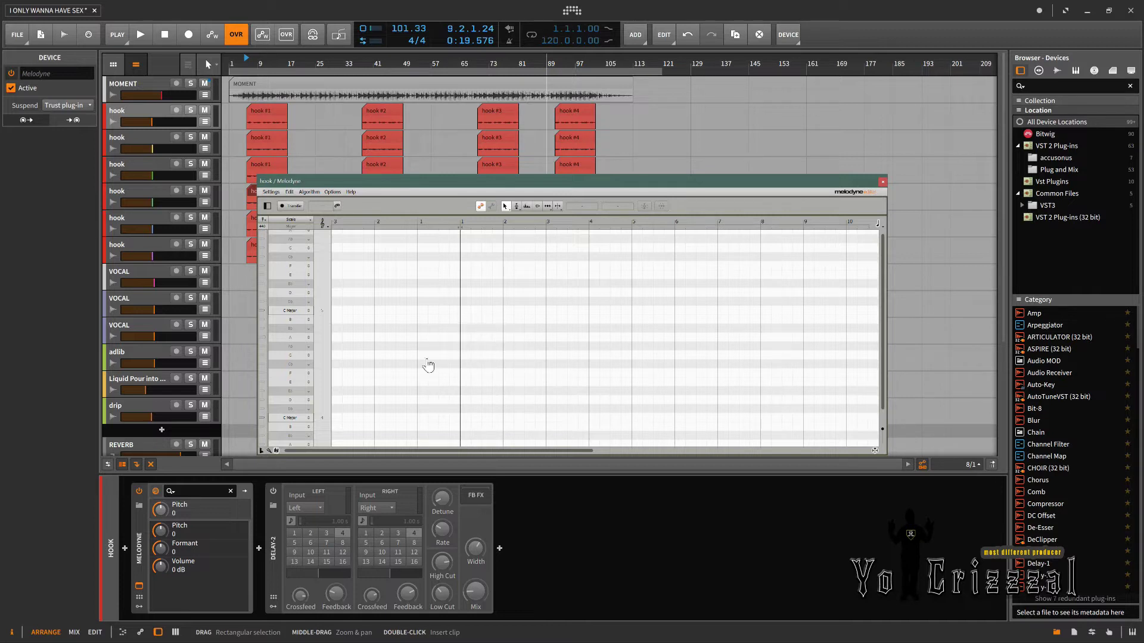
# Step: Transfer the first hook track's hook #1 passage into Melodyne, playing from about bar 5 to bar 17
pyautogui.scroll(-1, 887, 370)
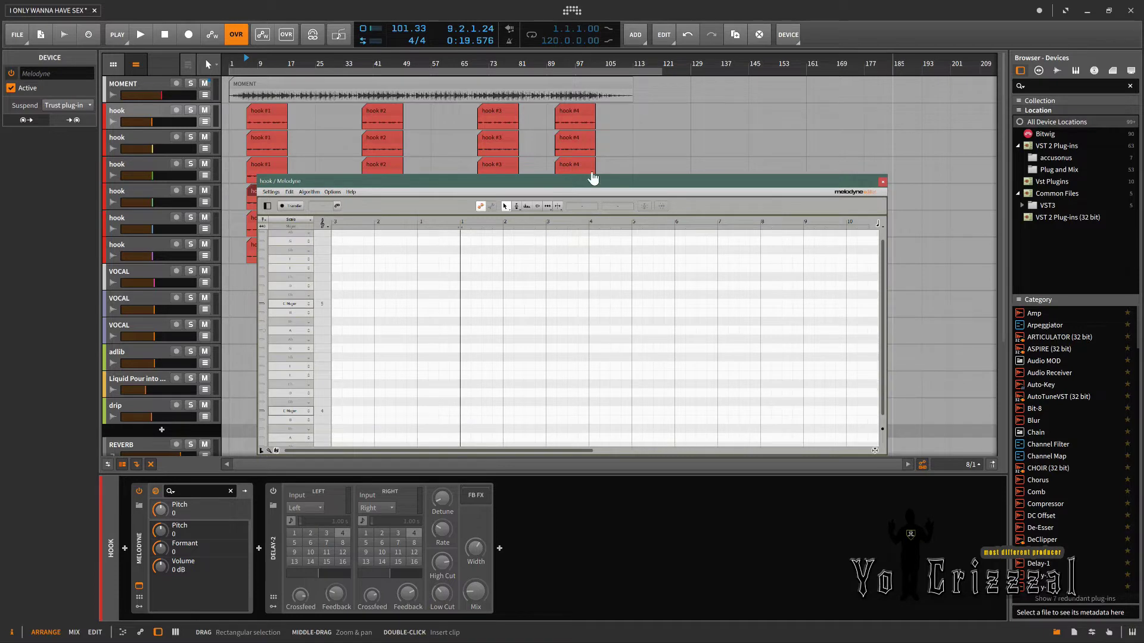
pyautogui.moveTo(587, 187); pyautogui.dragTo(688, 173)
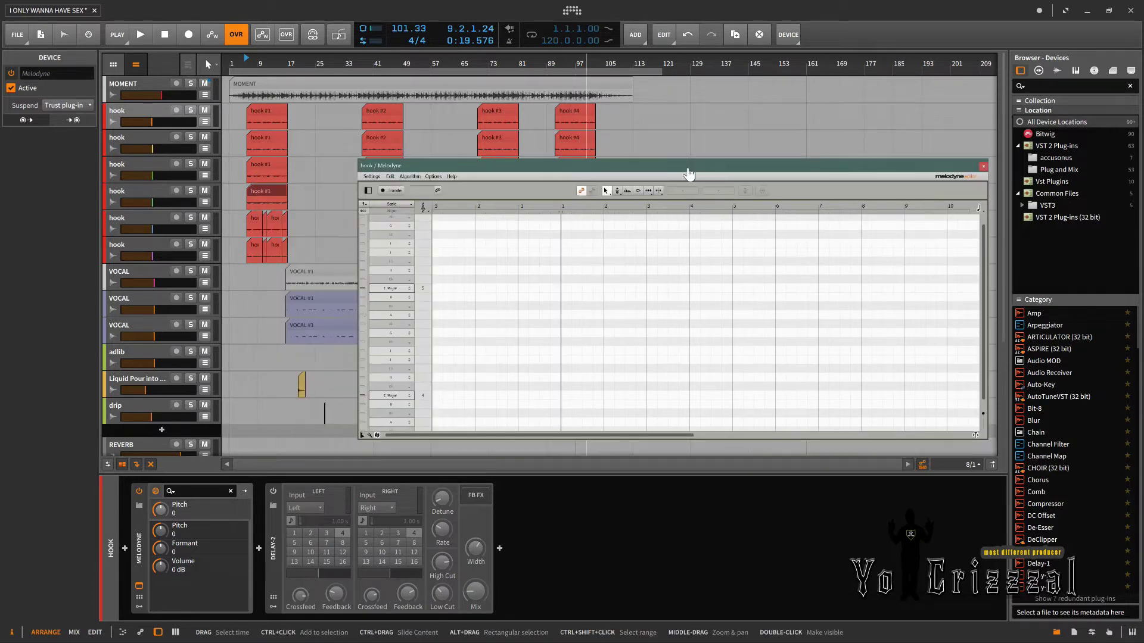
pyautogui.click(162, 115)
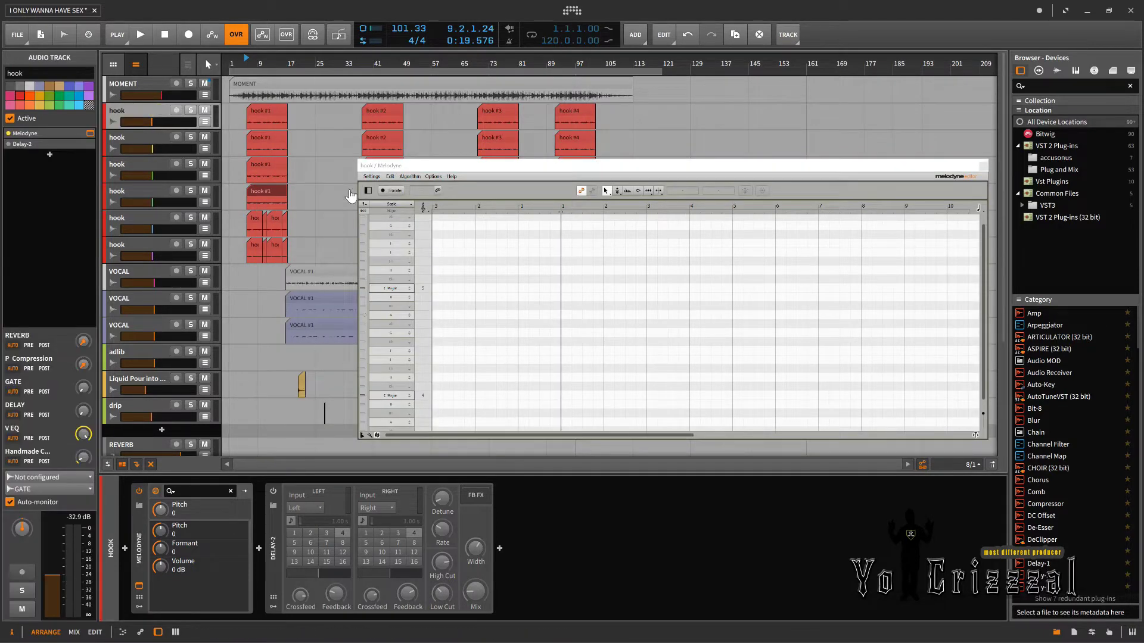
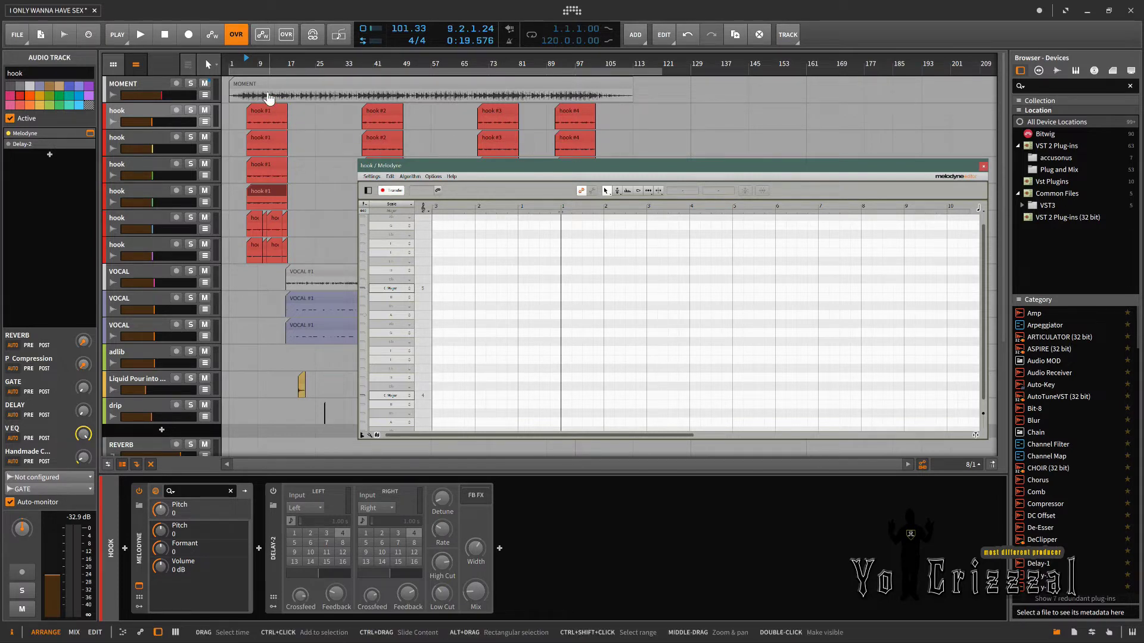
pyautogui.press('space')
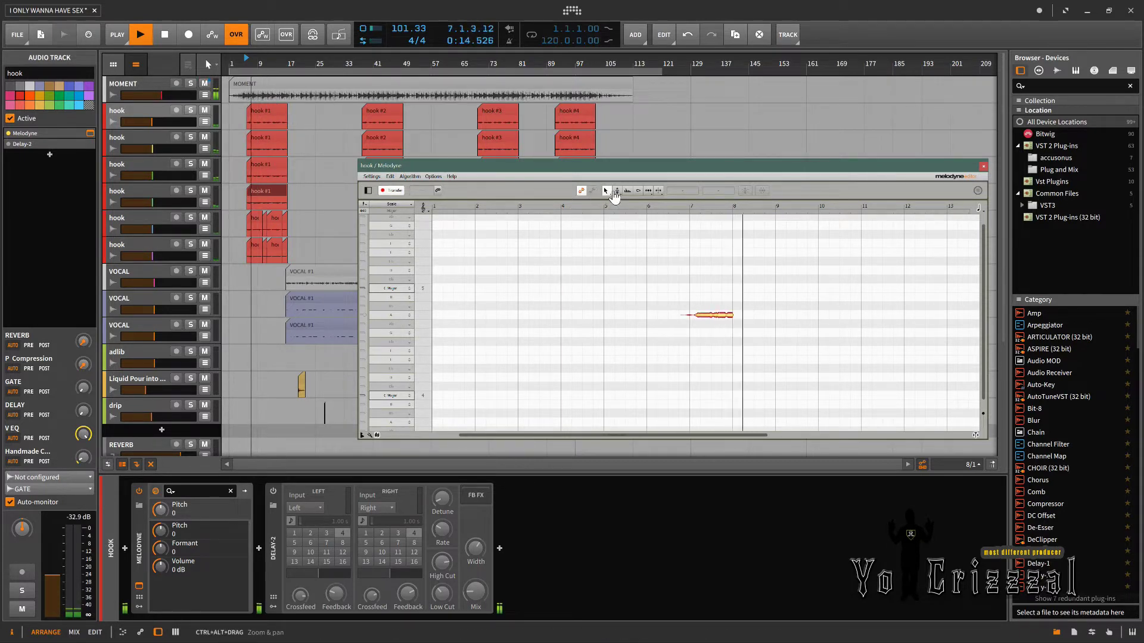
pyautogui.click(614, 211)
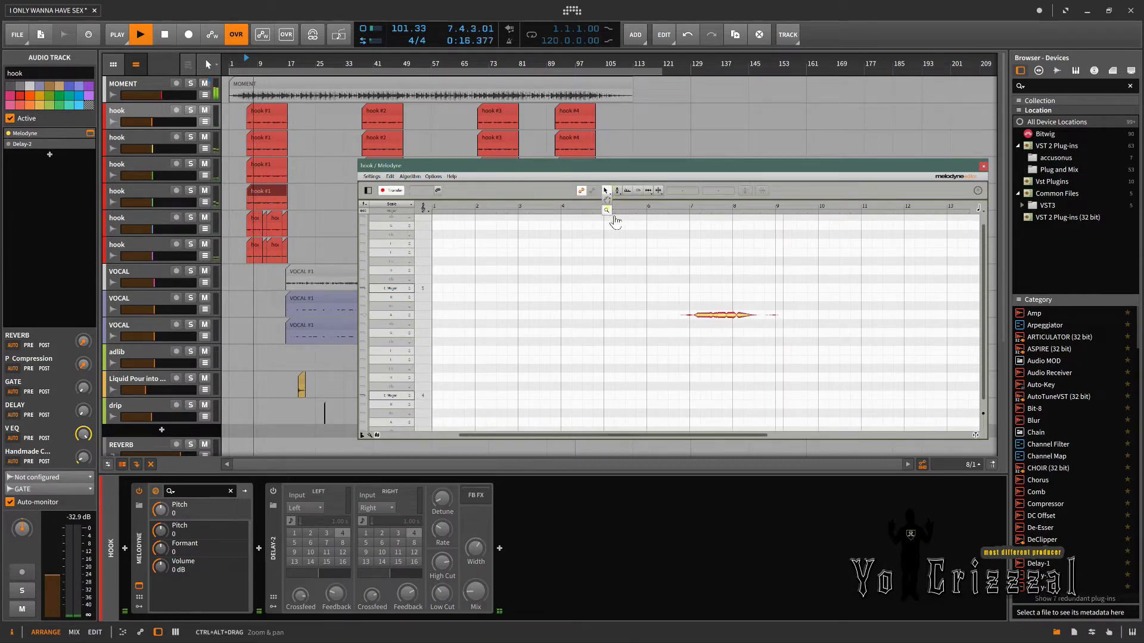
pyautogui.moveTo(589, 274); pyautogui.dragTo(437, 238)
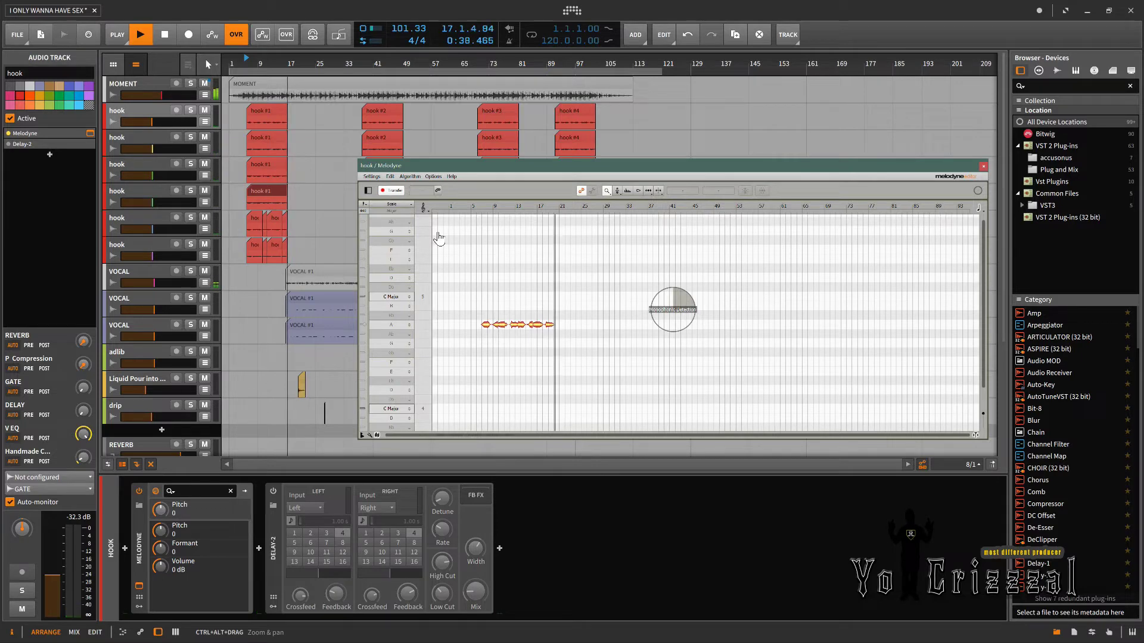
pyautogui.press('space')
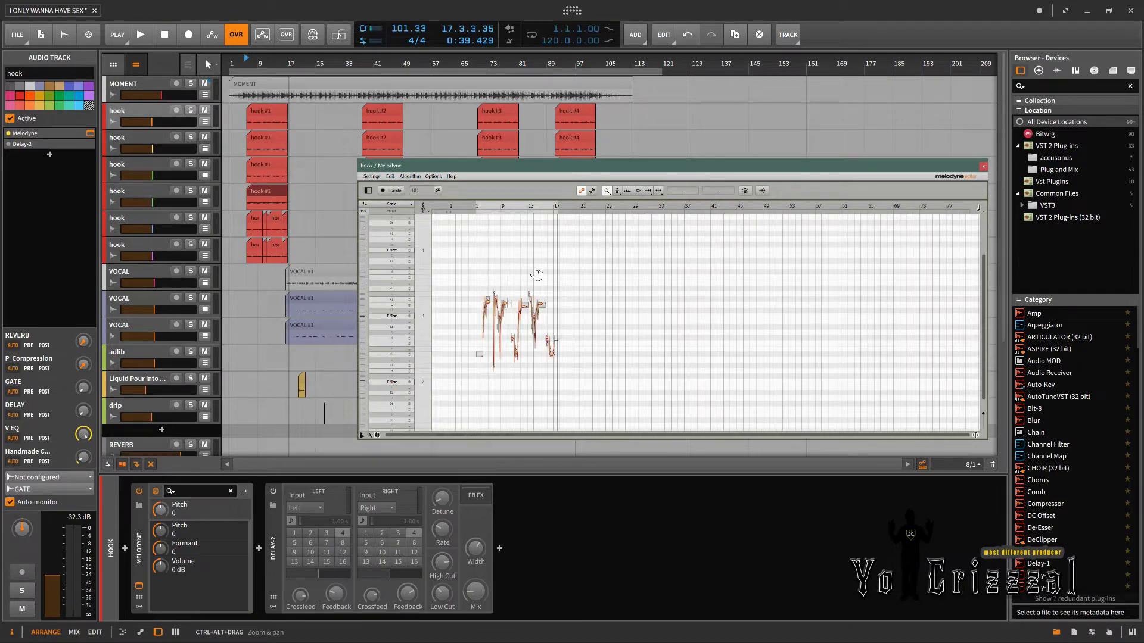
# Step: Transfer the first hook track's hook #2 passage into Melodyne, playing from bar 37 to bar 50, and close the plug-in window
pyautogui.click(362, 62)
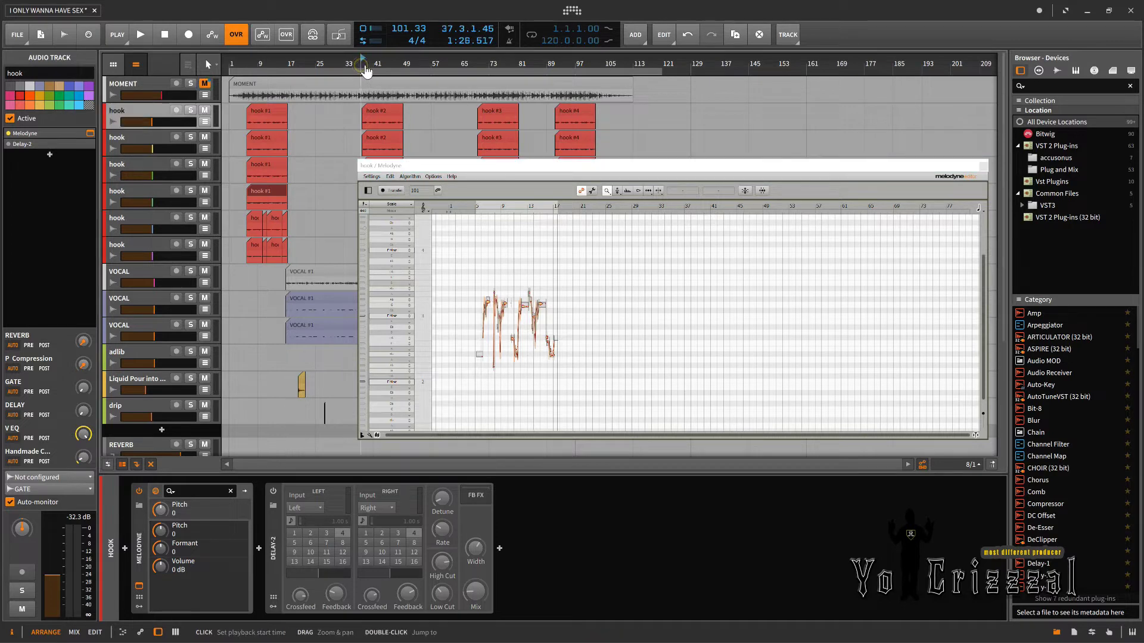
pyautogui.click(391, 191)
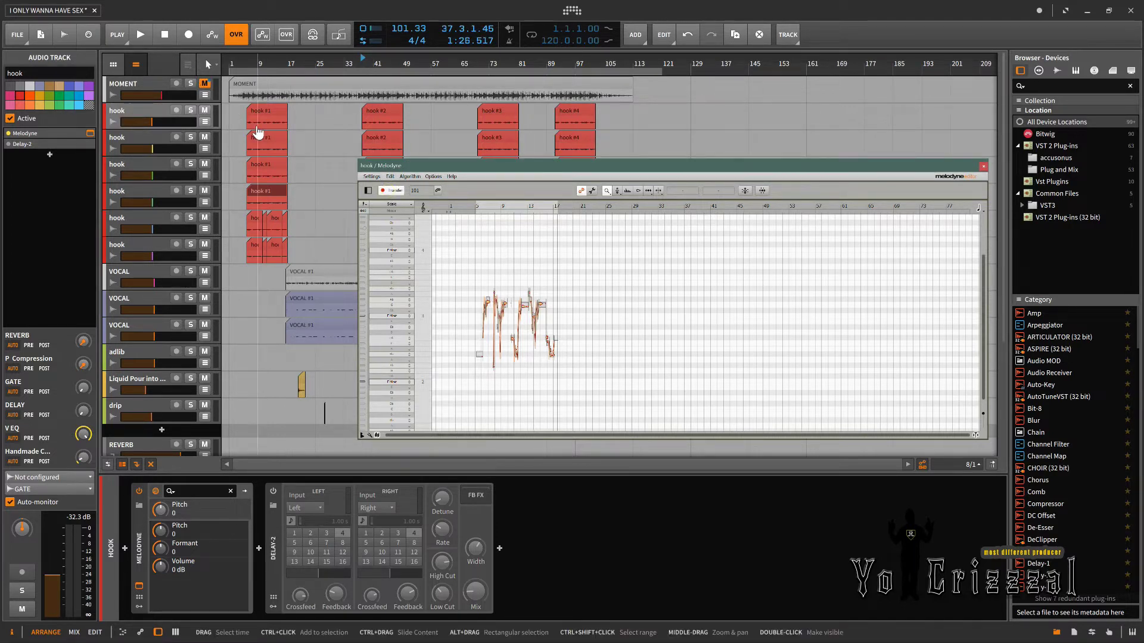
pyautogui.press('space')
pyautogui.click(517, 260)
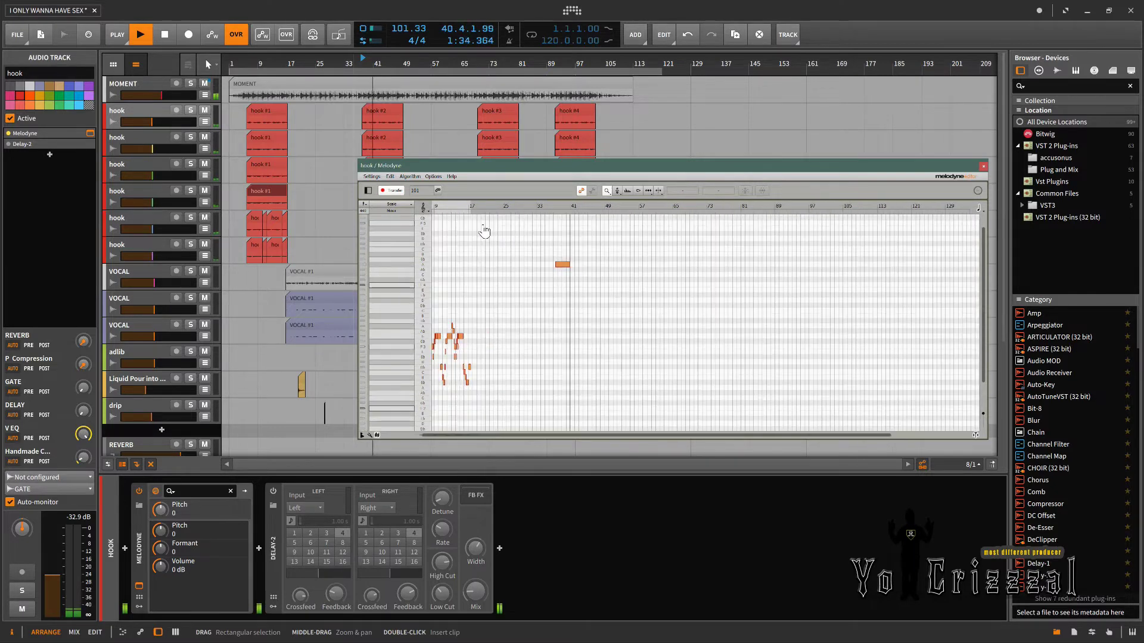
pyautogui.click(612, 191)
pyautogui.click(614, 210)
pyautogui.moveTo(654, 281); pyautogui.dragTo(725, 283)
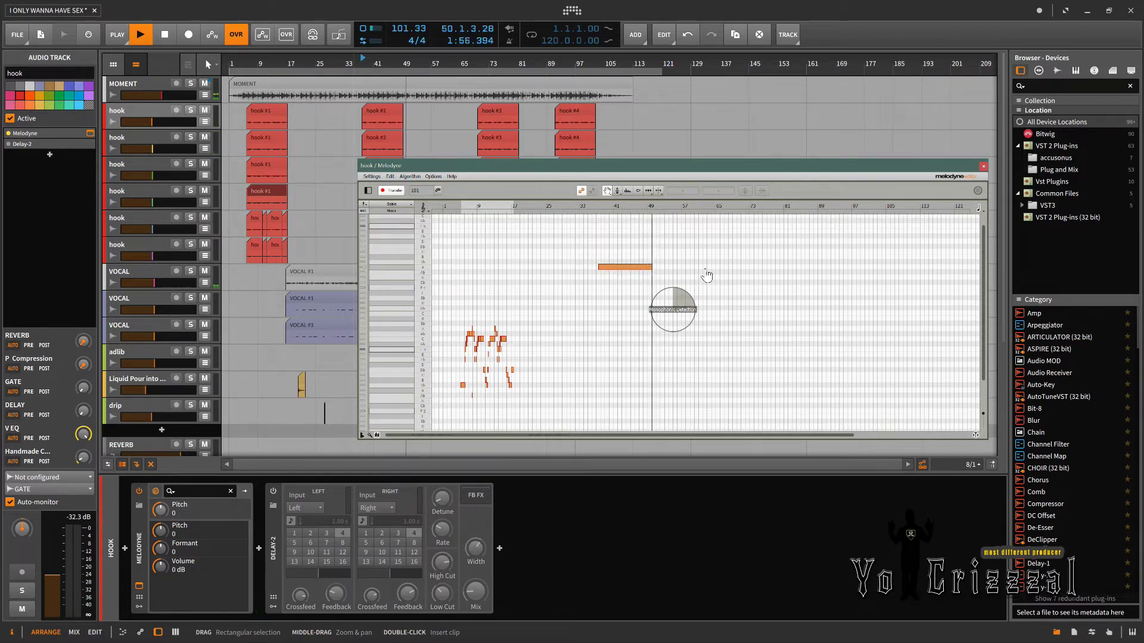
pyautogui.press('space')
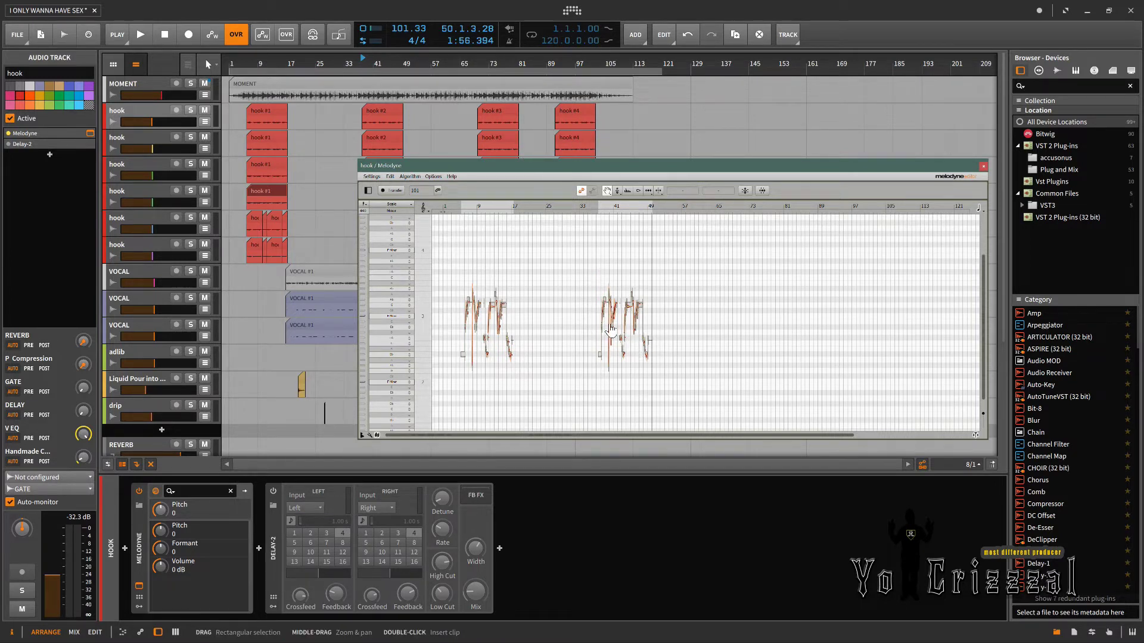
pyautogui.click(984, 167)
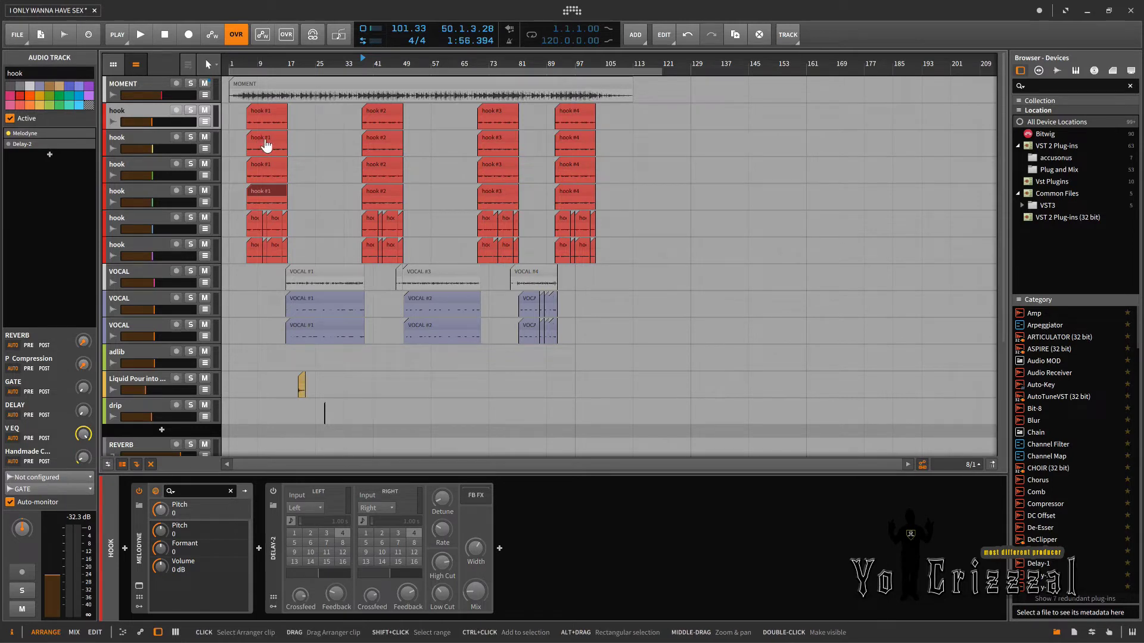
pyautogui.click(159, 275)
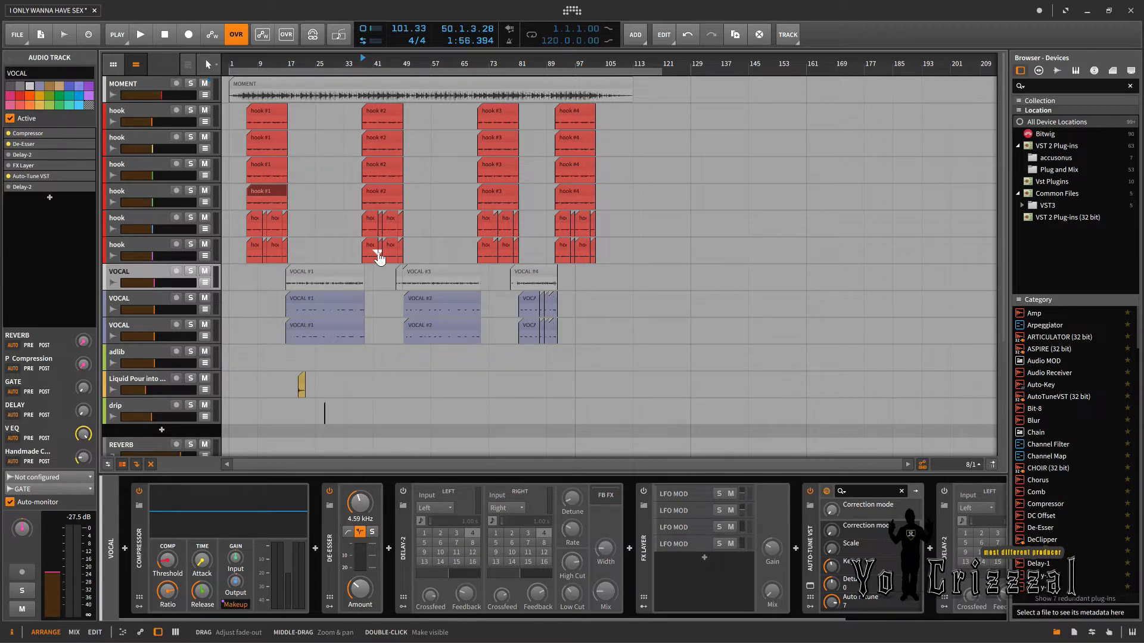
pyautogui.click(159, 118)
pyautogui.click(154, 145)
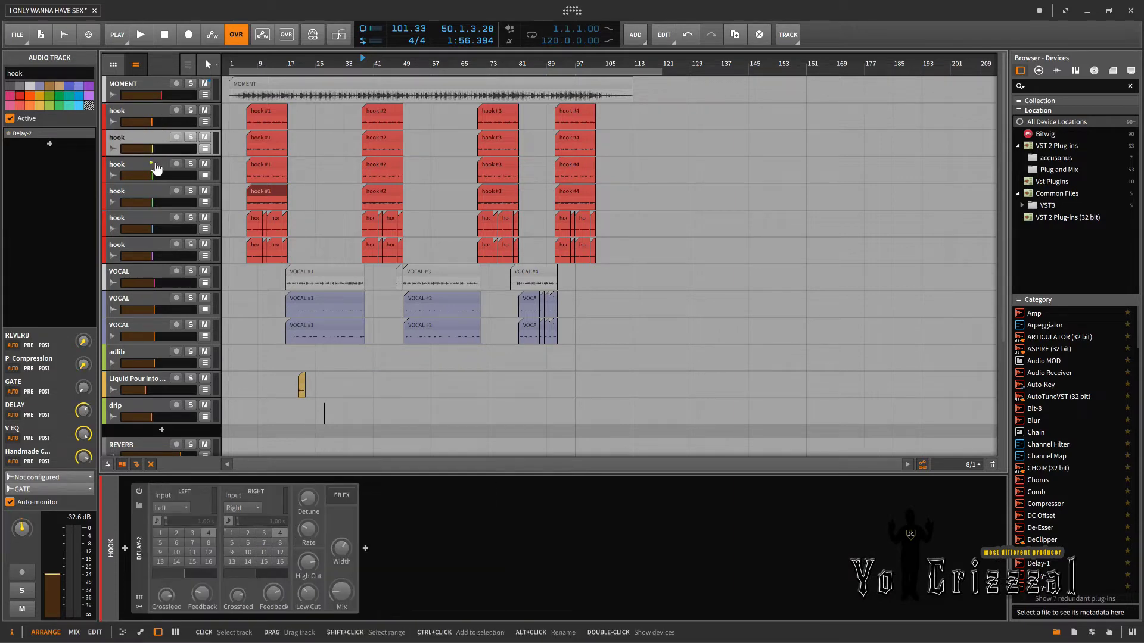
pyautogui.click(151, 163)
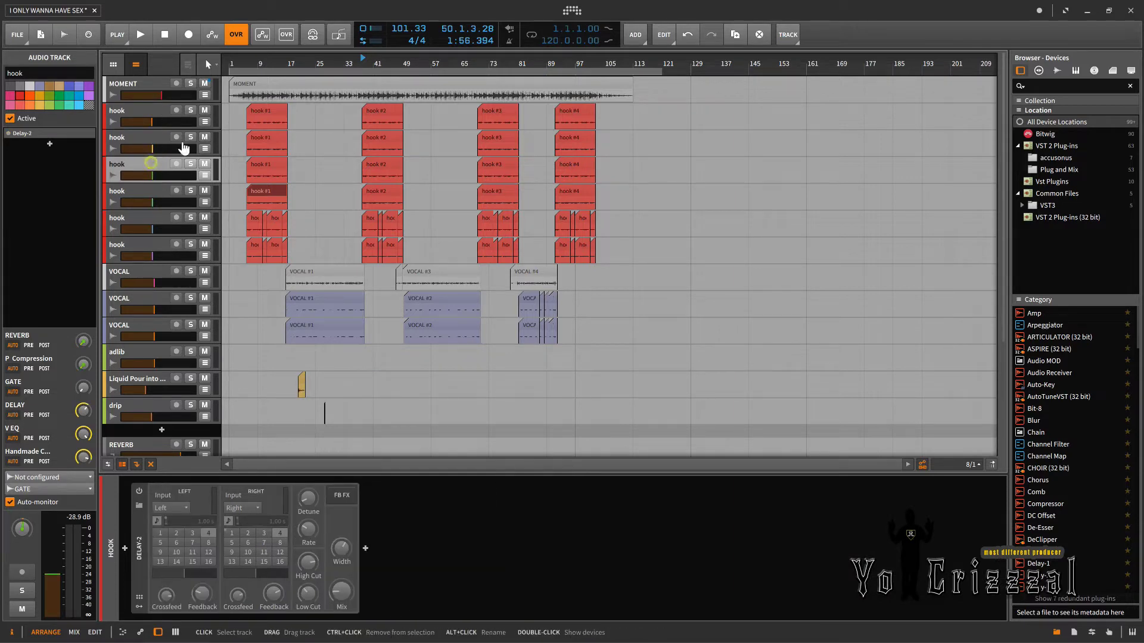
# Step: Close Bitwig Studio and minimize the Voicemeeter window on the desktop
pyautogui.click(1133, 14)
pyautogui.click(585, 360)
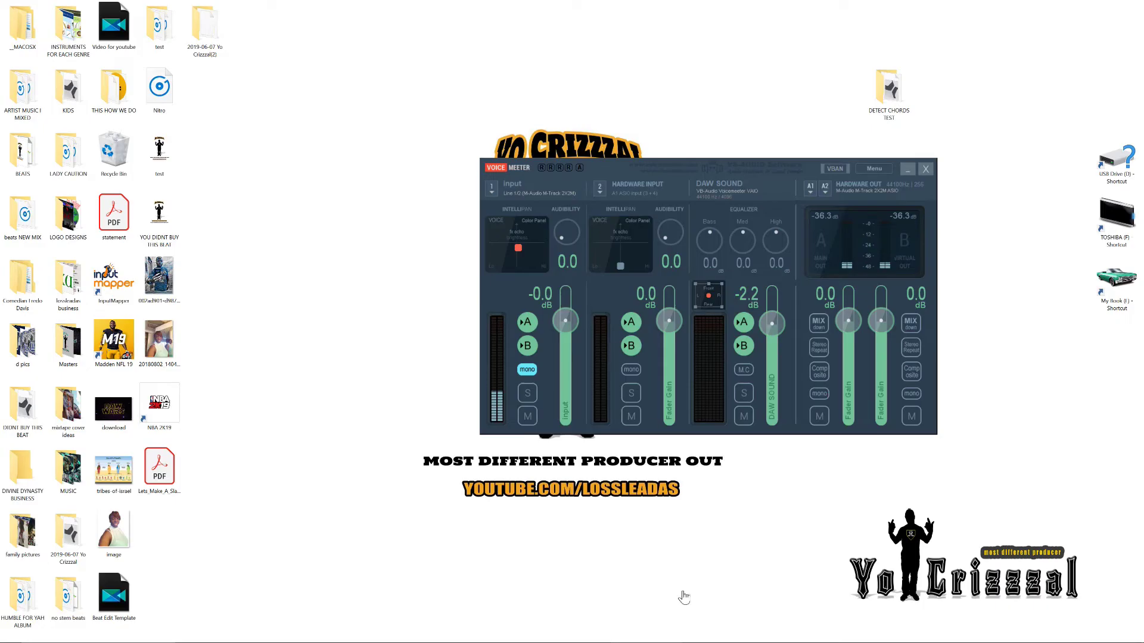
pyautogui.click(907, 170)
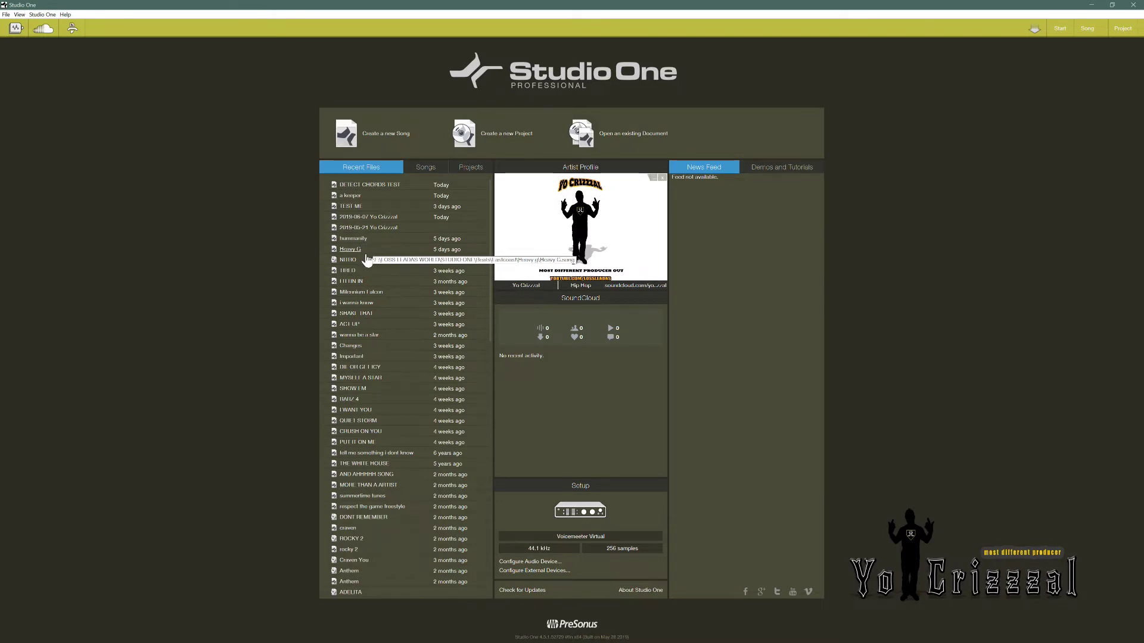
# Step: Open the recent song Millennium Falcon in Studio One, audition it briefly from the start, and close it
pyautogui.click(357, 293)
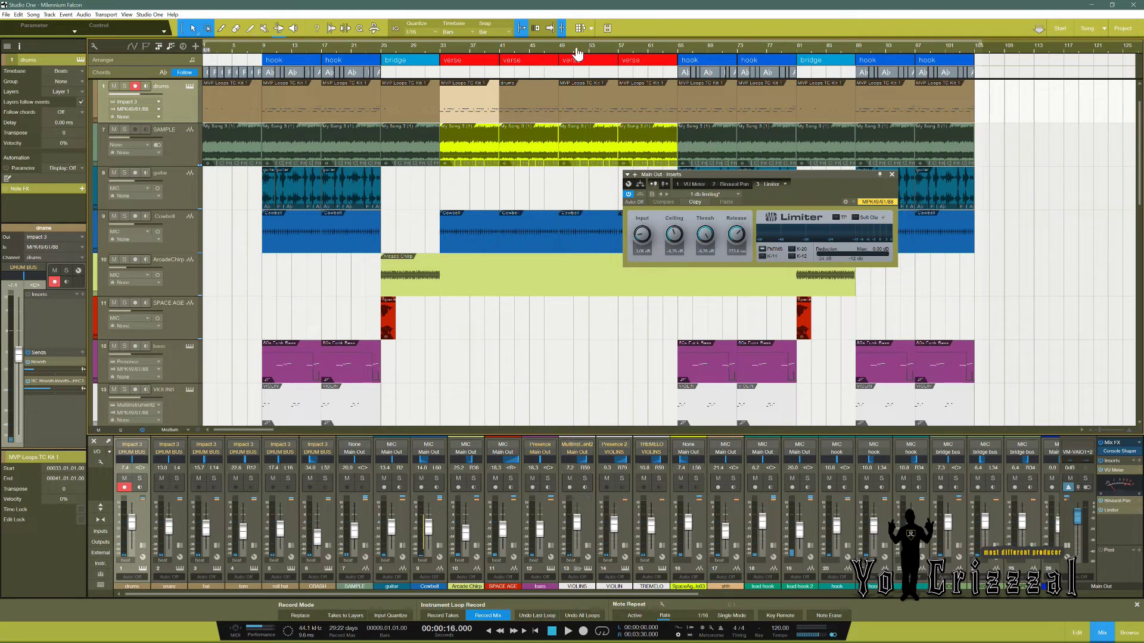
pyautogui.press('w')
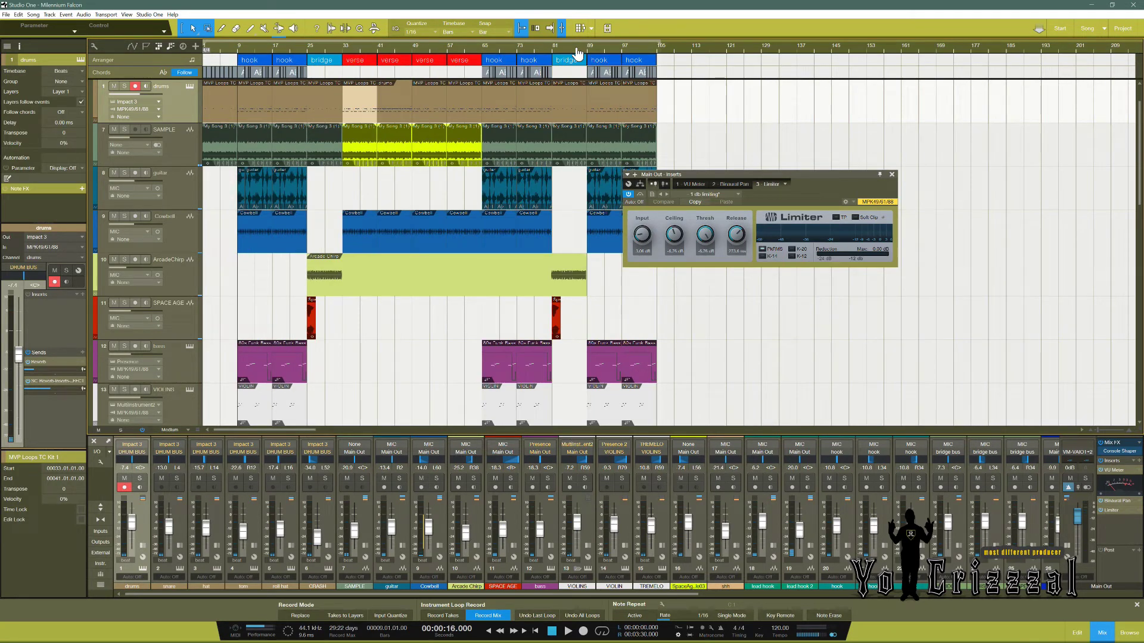
pyautogui.click(569, 633)
pyautogui.click(554, 633)
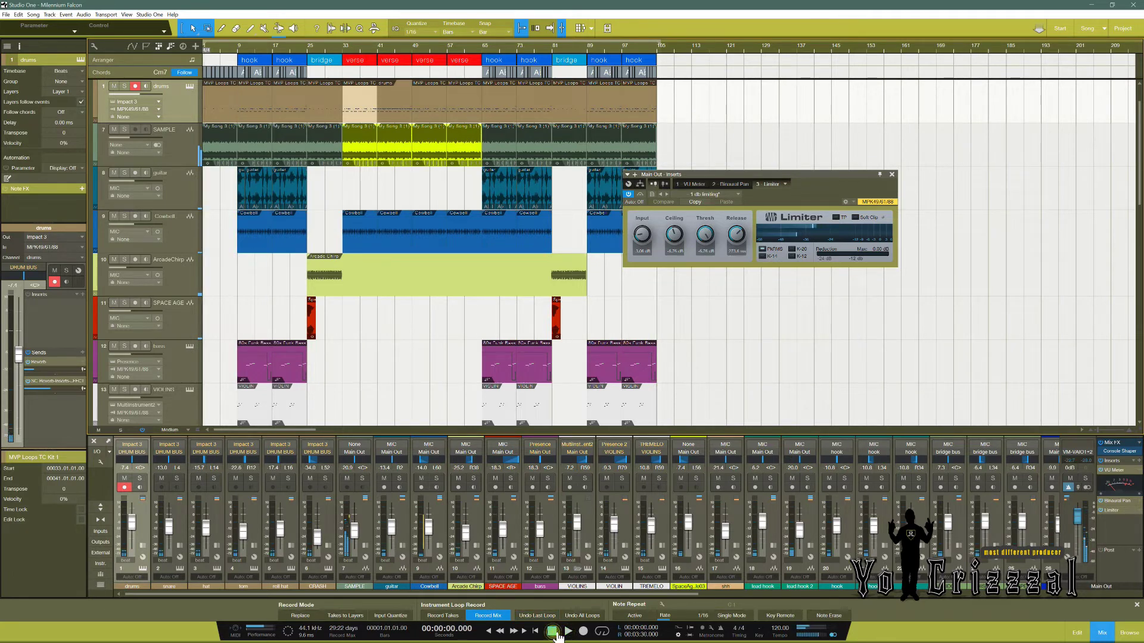
pyautogui.click(553, 631)
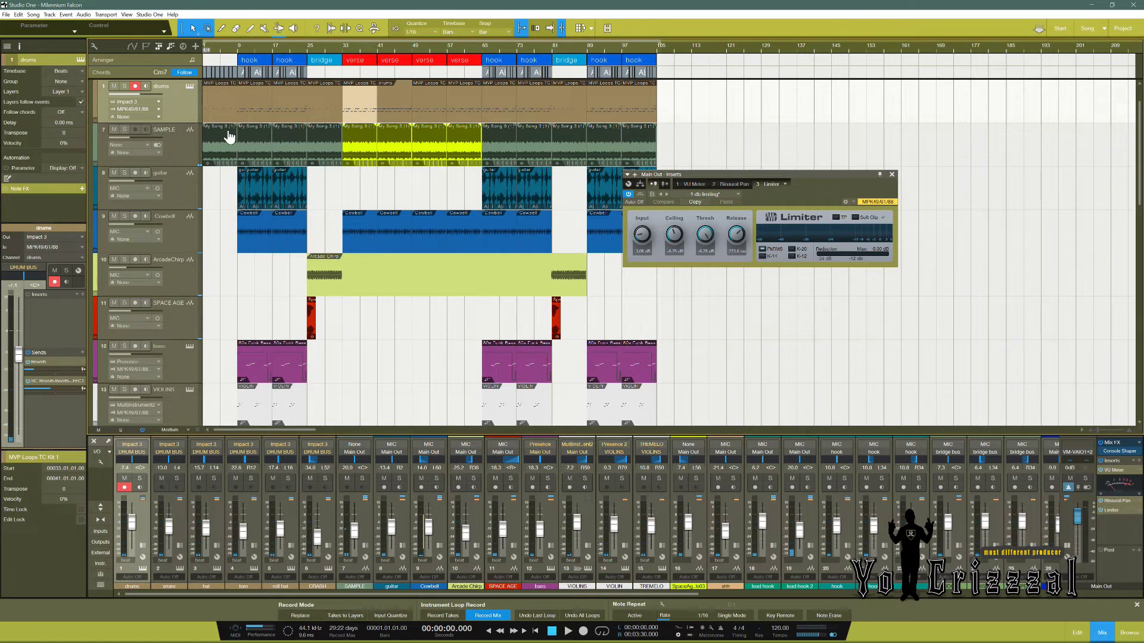
pyautogui.click(7, 15)
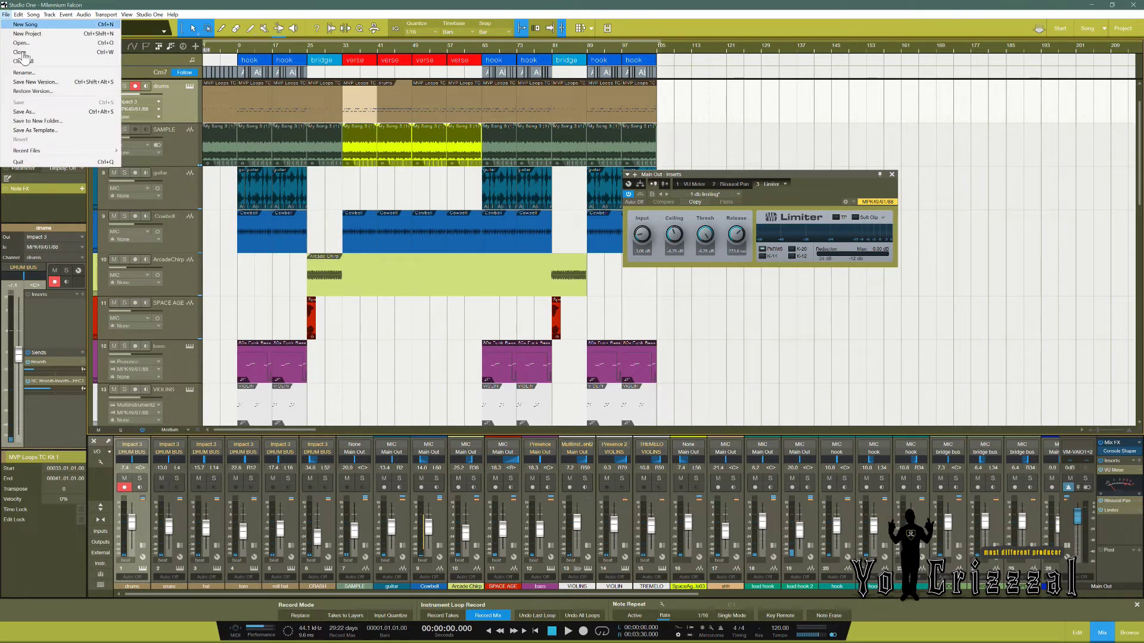
pyautogui.click(21, 53)
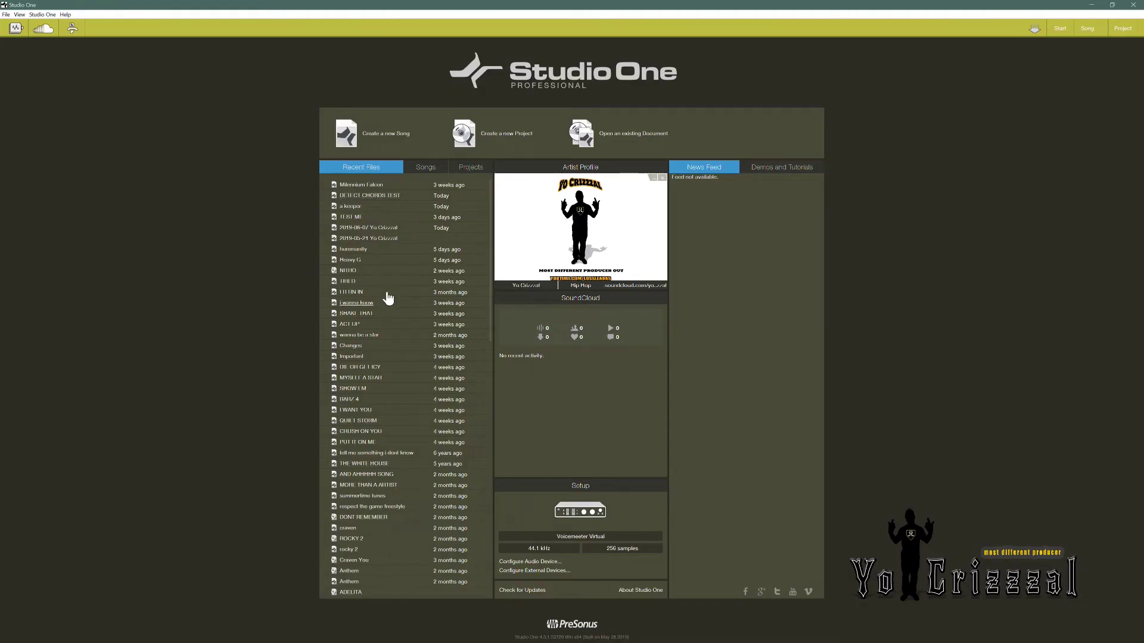
# Step: Open the recent song "wanna be a star" and play it from the start
pyautogui.click(374, 336)
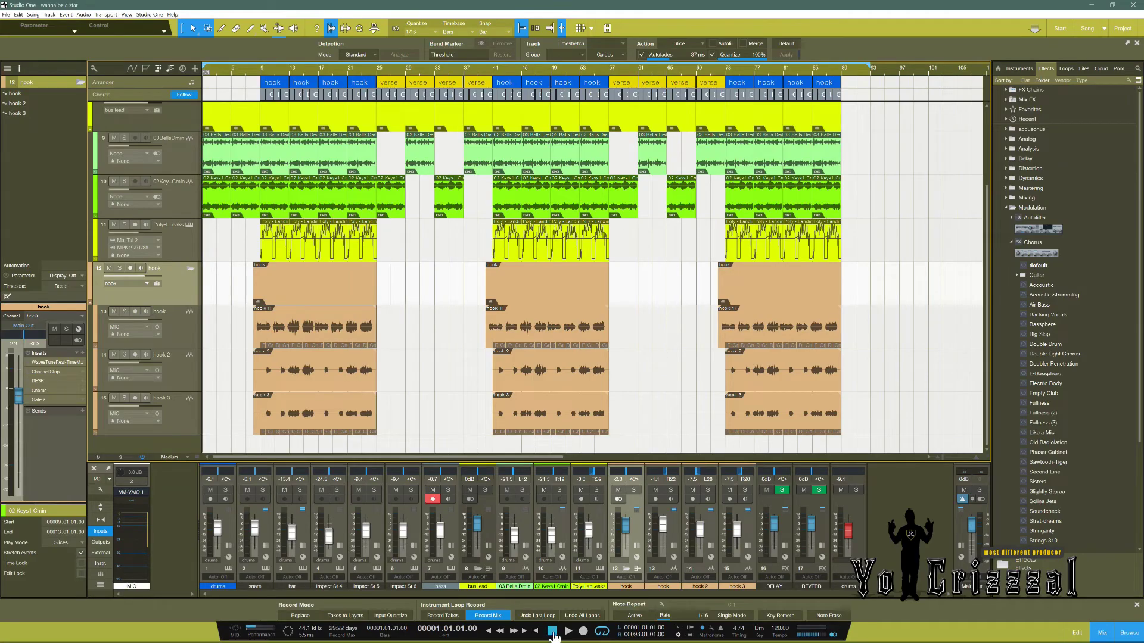
pyautogui.click(568, 631)
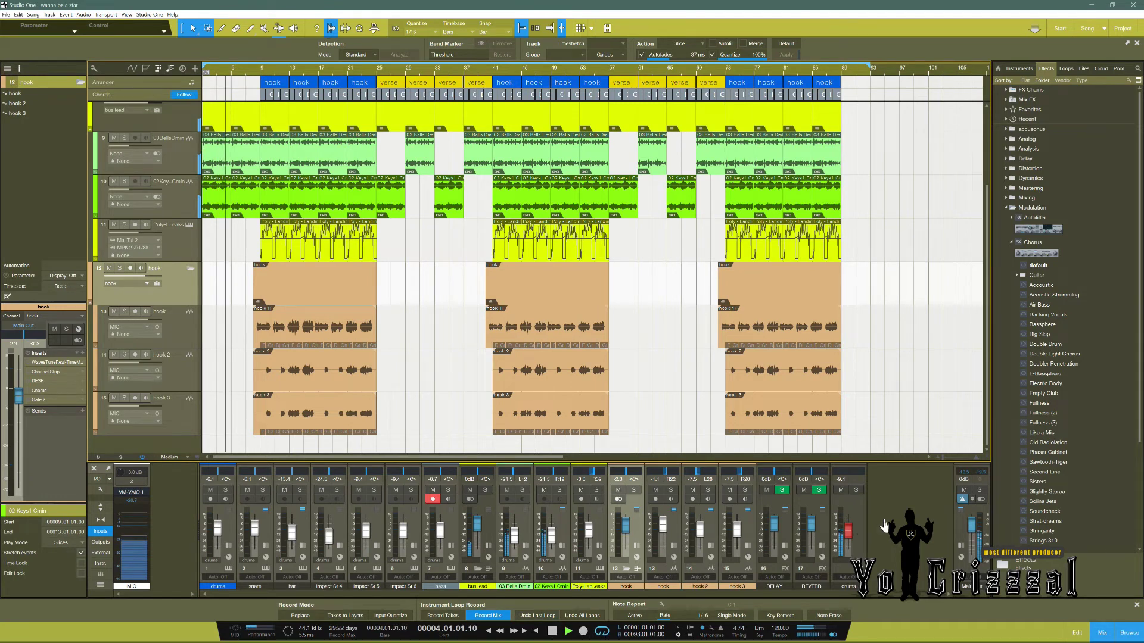
# Step: Set the Input of the Main Out's Limiter to 0.00 dB, close its window and stop playback
pyautogui.click(960, 546)
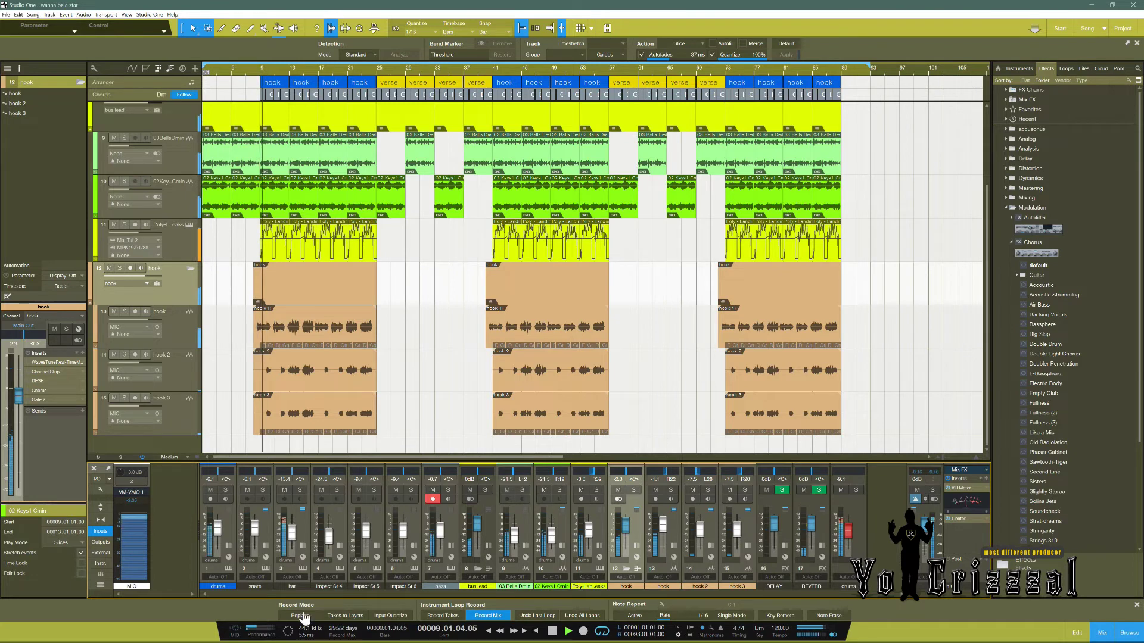
pyautogui.click(960, 519)
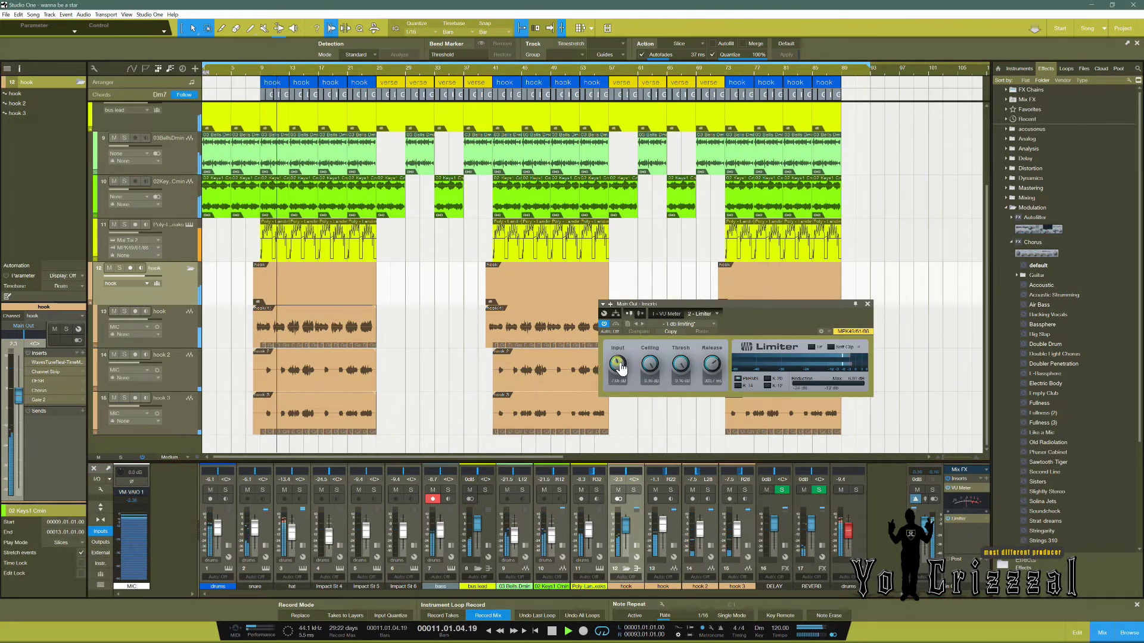
pyautogui.moveTo(620, 371); pyautogui.dragTo(616, 383)
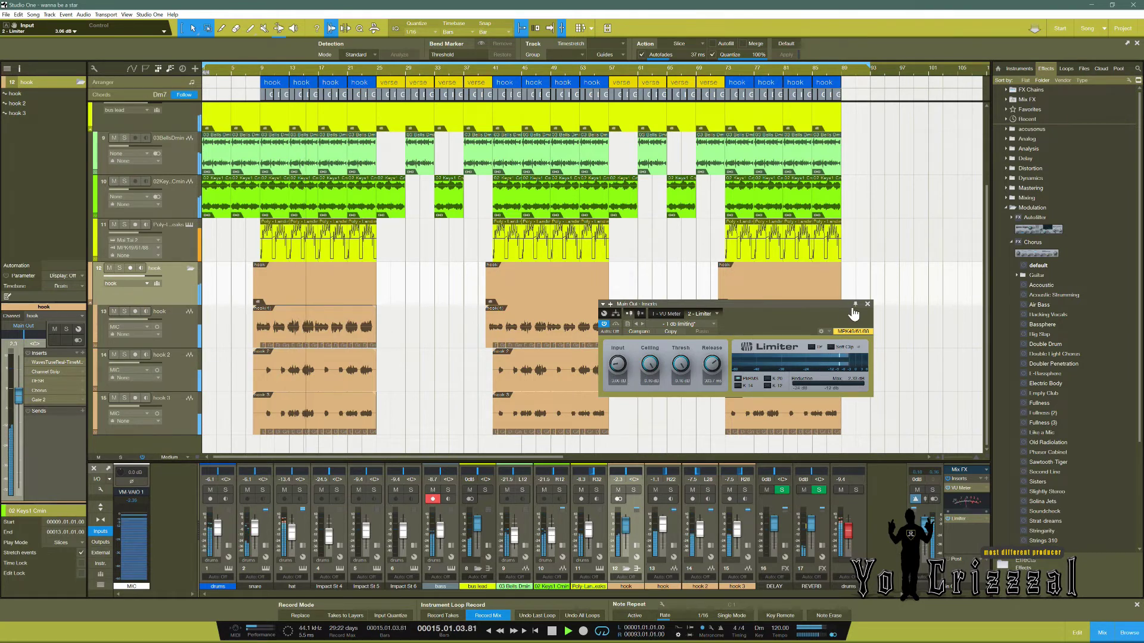
pyautogui.moveTo(622, 367); pyautogui.dragTo(627, 386)
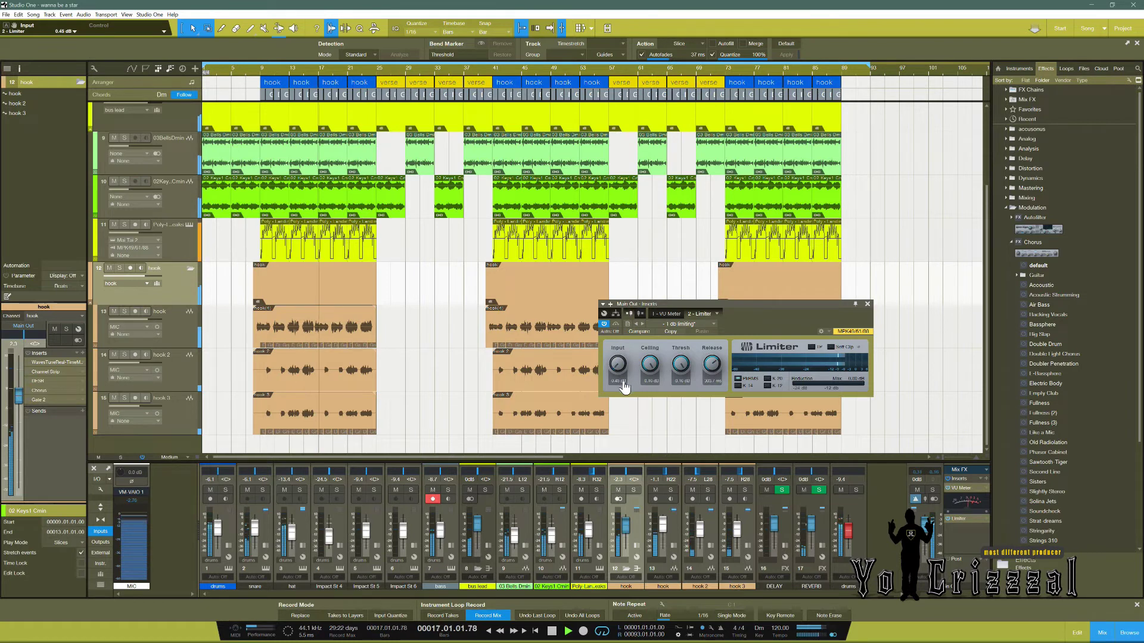
pyautogui.click(868, 305)
pyautogui.press('space')
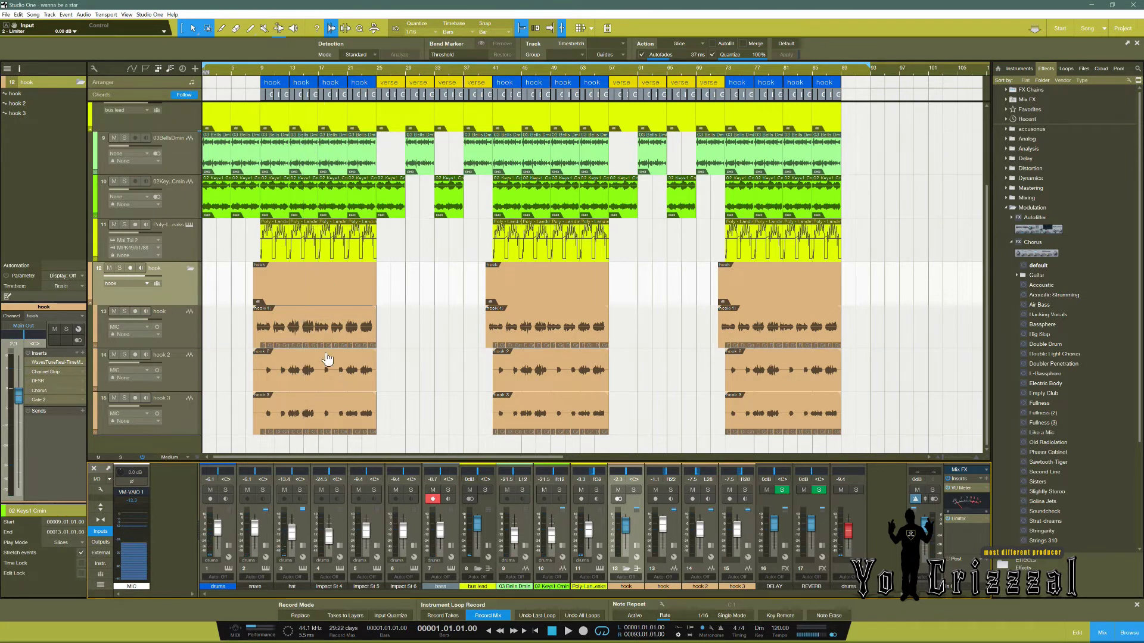
pyautogui.click(319, 388)
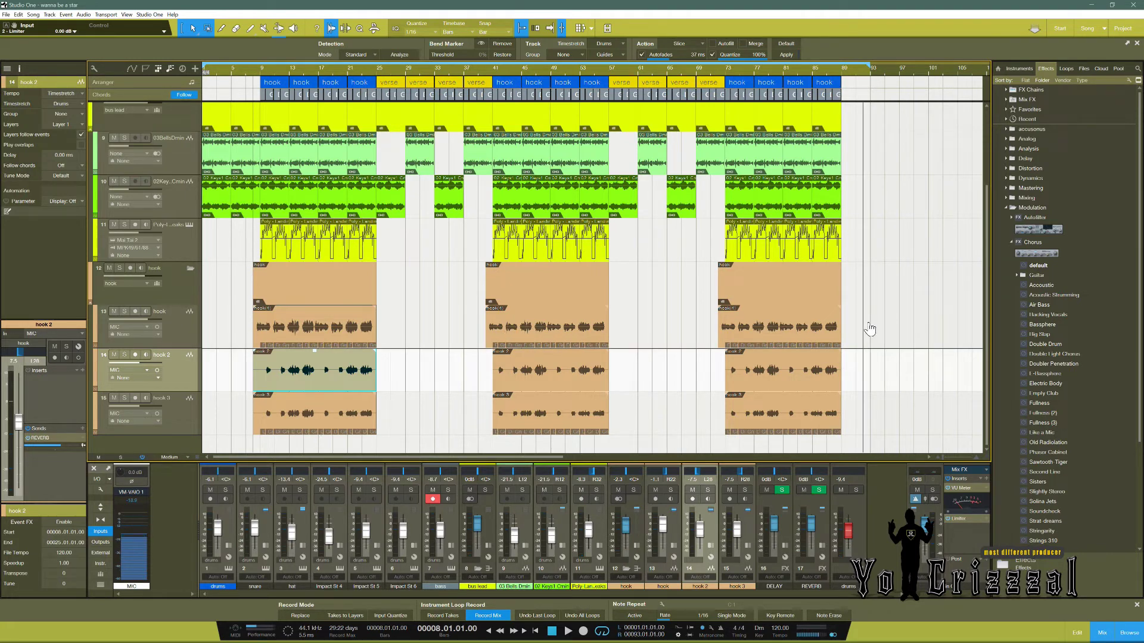
pyautogui.moveTo(870, 329); pyautogui.dragTo(245, 418)
pyautogui.rightClick(316, 407)
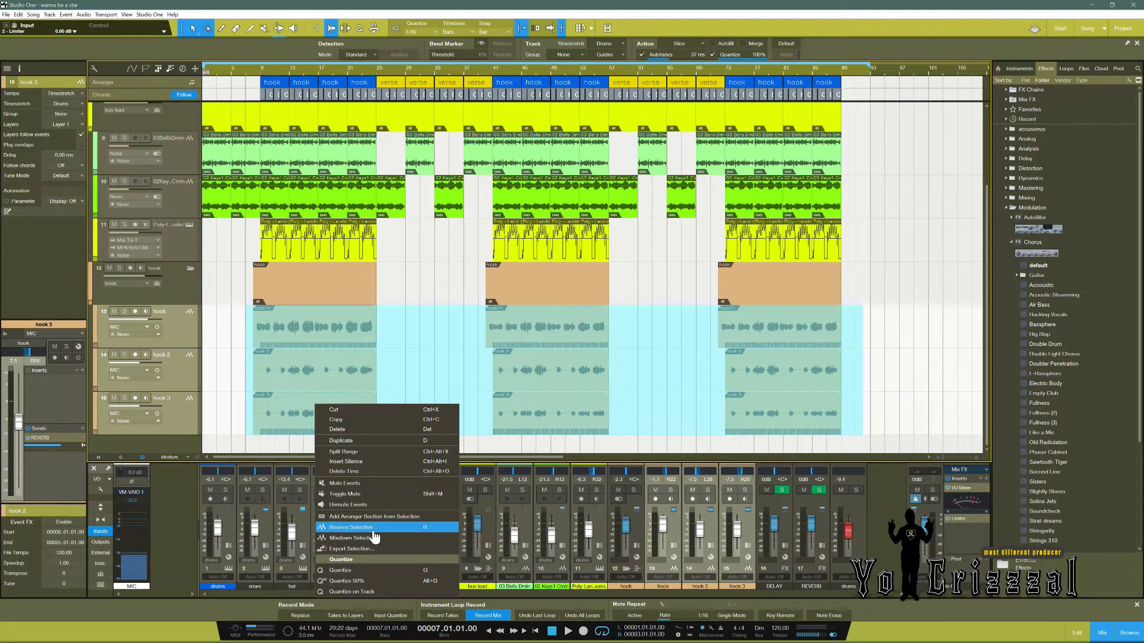
# Step: Apply Edit with Melodyne to all audio events on the hook, hook 2 and hook 3 tracks, and close the editor
pyautogui.click(269, 337)
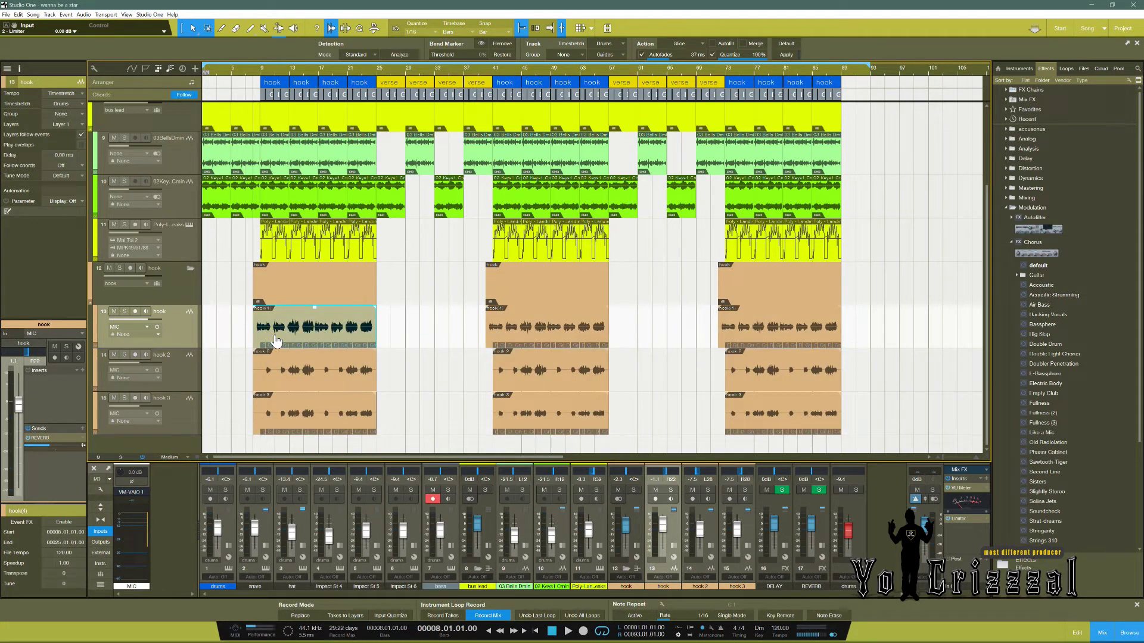
pyautogui.hotkey('shift', 'Right')
pyautogui.hotkey('shift', 'Right')
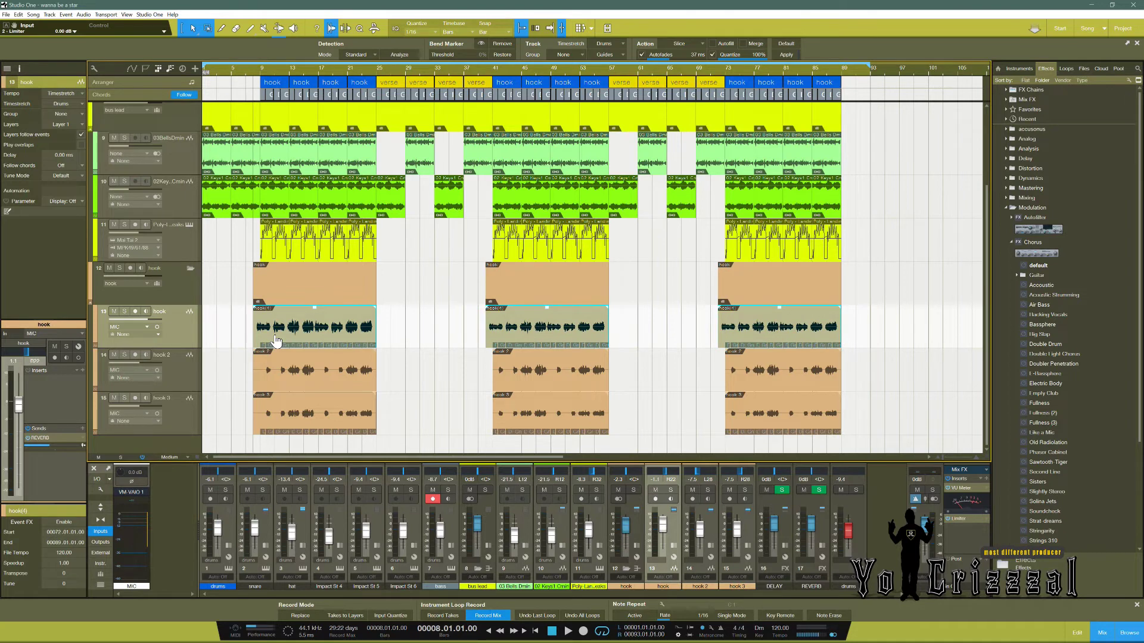
pyautogui.hotkey('shift', 'Down')
pyautogui.hotkey('shift', 'Down')
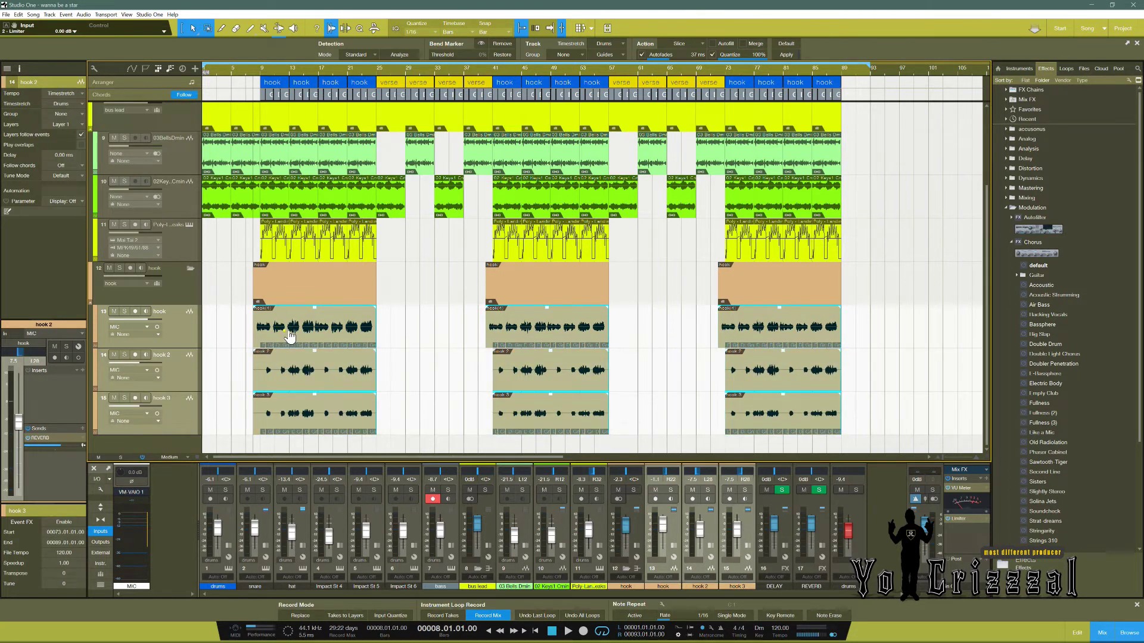
pyautogui.rightClick(286, 332)
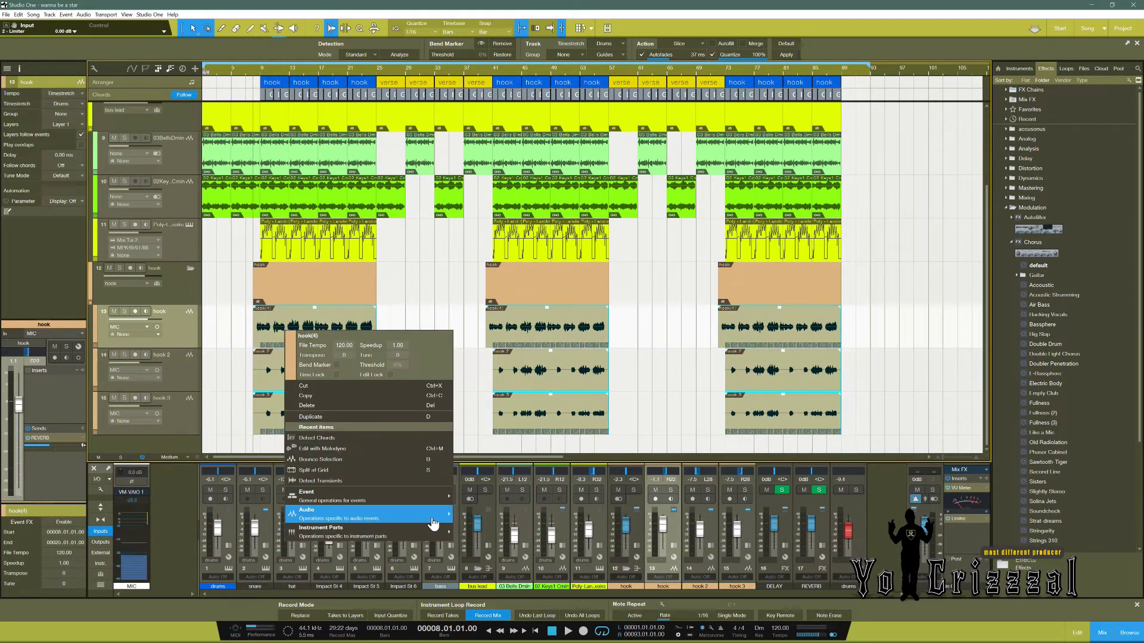
pyautogui.moveTo(433, 523)
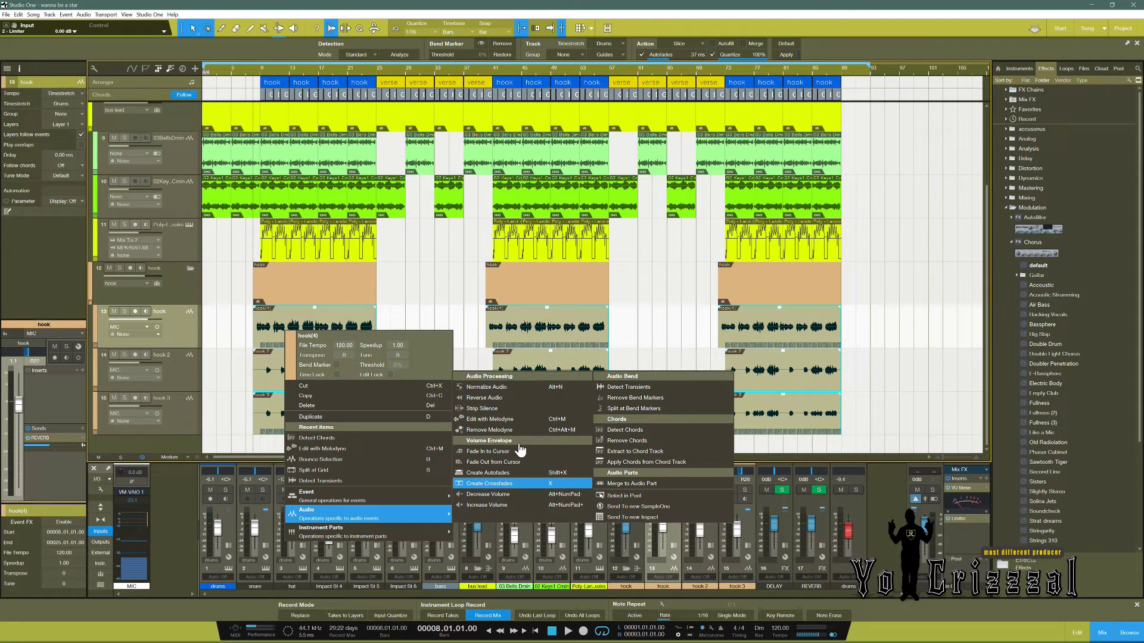
pyautogui.click(492, 419)
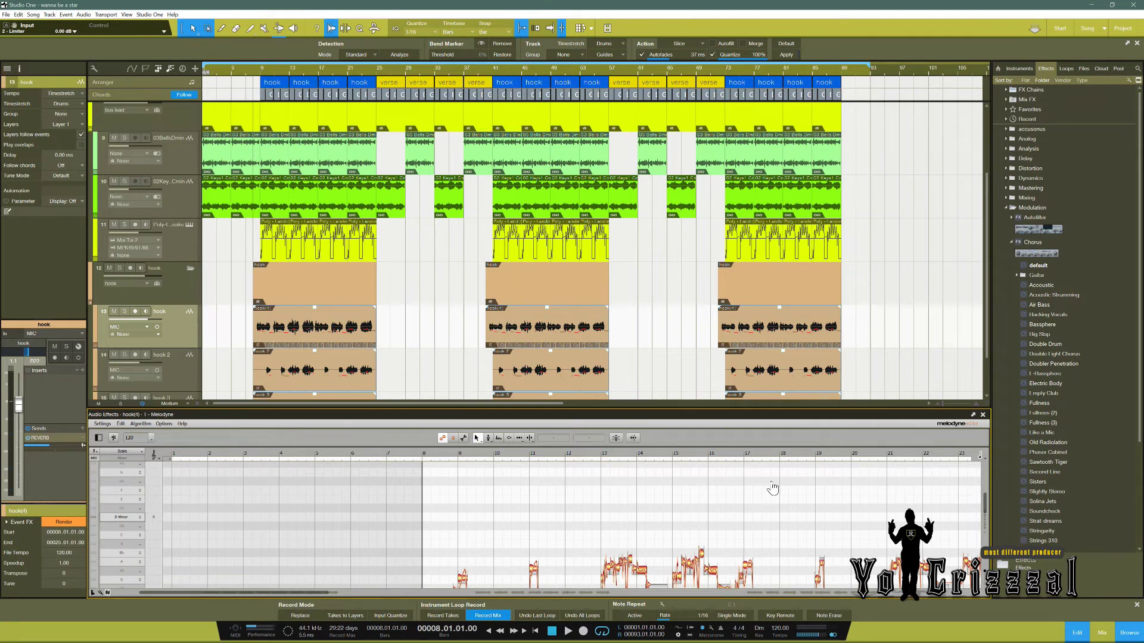
pyautogui.scroll(-2, 712, 333)
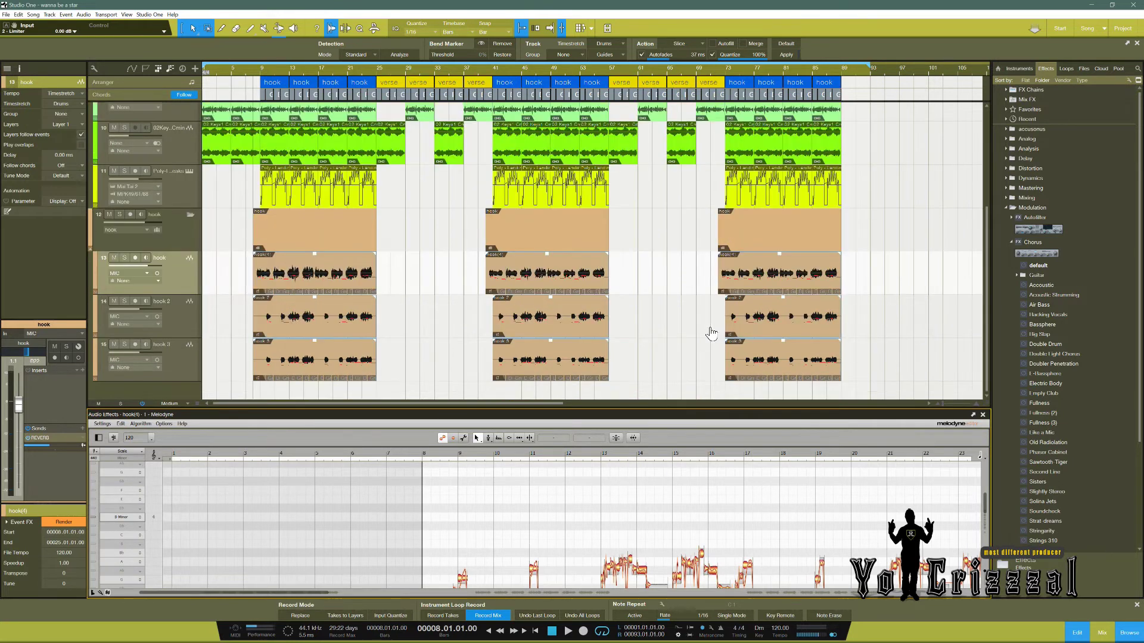
pyautogui.click(984, 416)
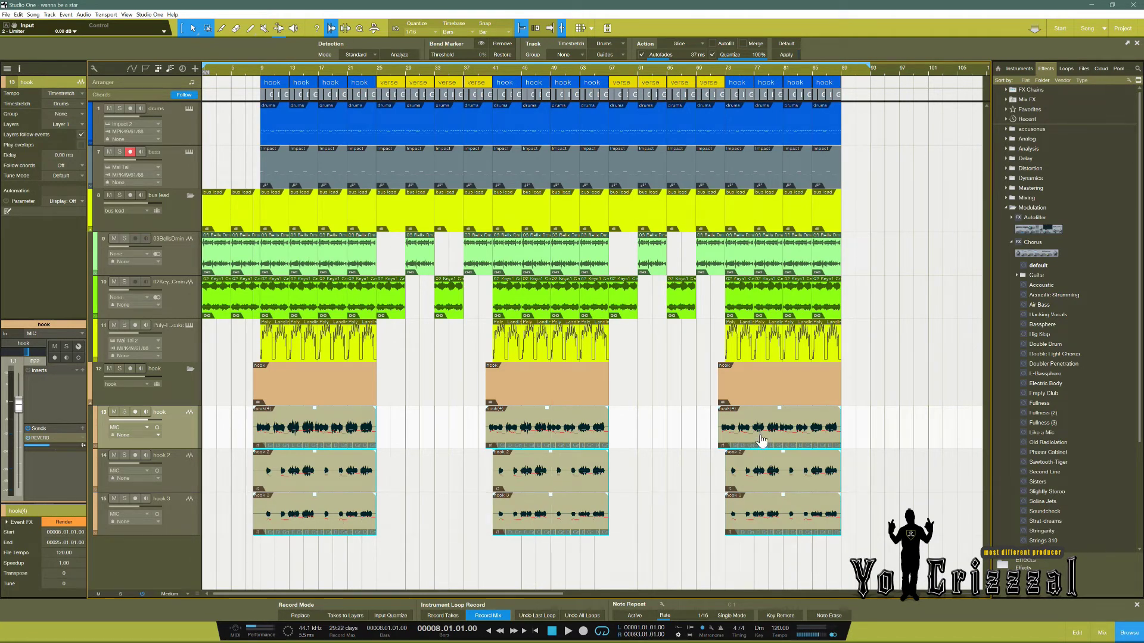
# Step: Open the last event of the hook 3 track in the Melodyne editor and enlarge the editor's height
pyautogui.click(756, 545)
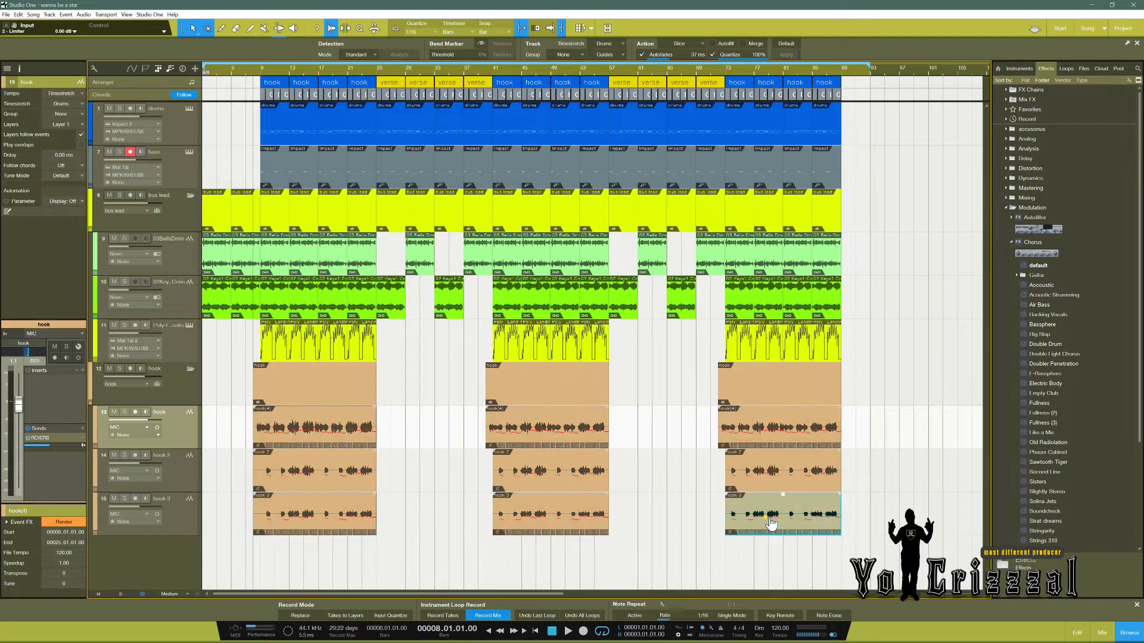
pyautogui.click(765, 517)
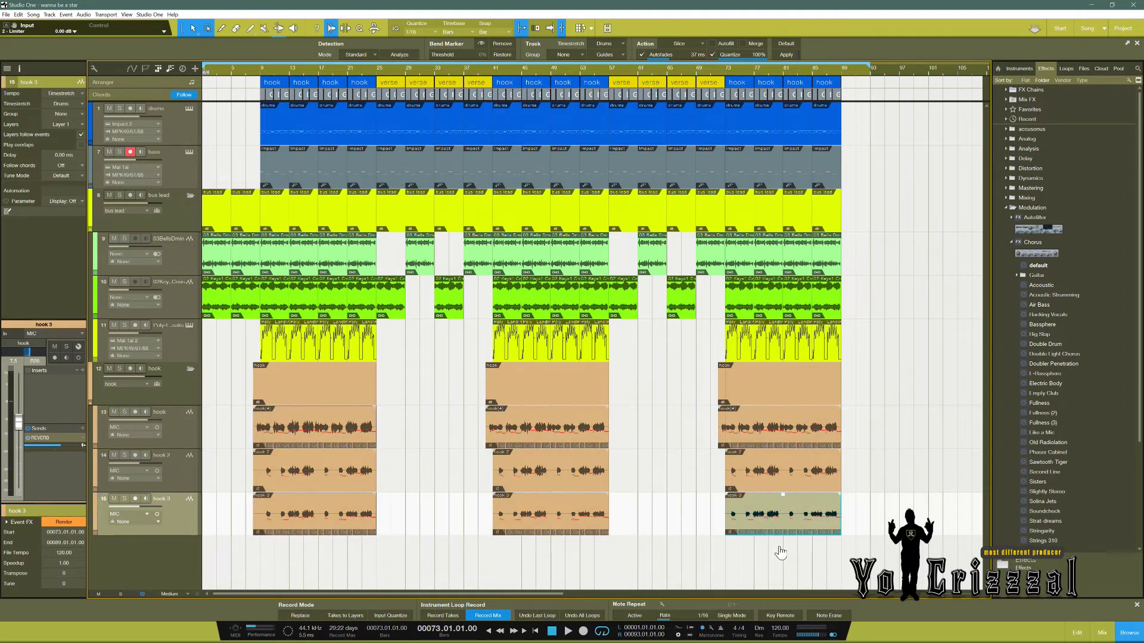
pyautogui.press('F2')
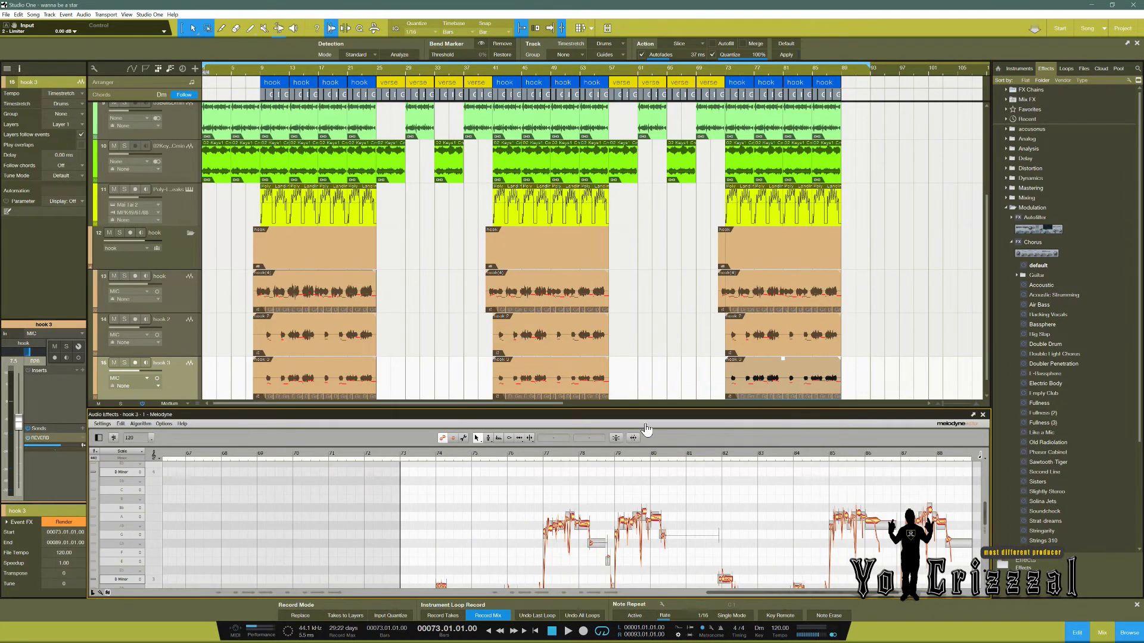
pyautogui.moveTo(640, 413); pyautogui.dragTo(626, 301)
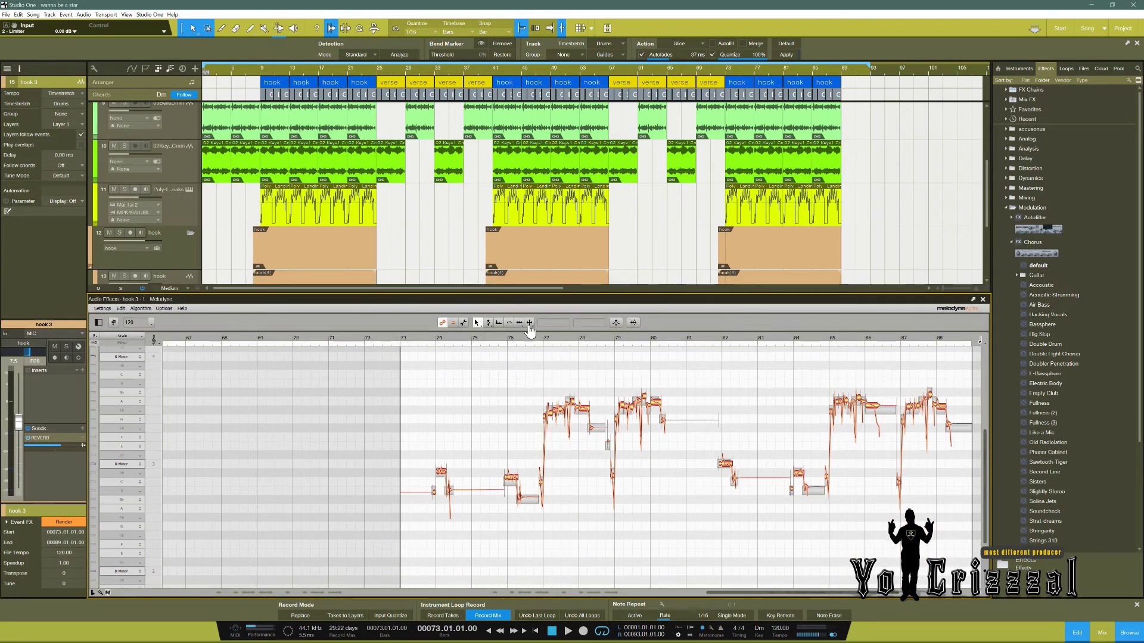
# Step: Review the hook 3 passages in the Melodyne editor and start playback from about bar 82
pyautogui.moveTo(524, 342); pyautogui.dragTo(590, 370)
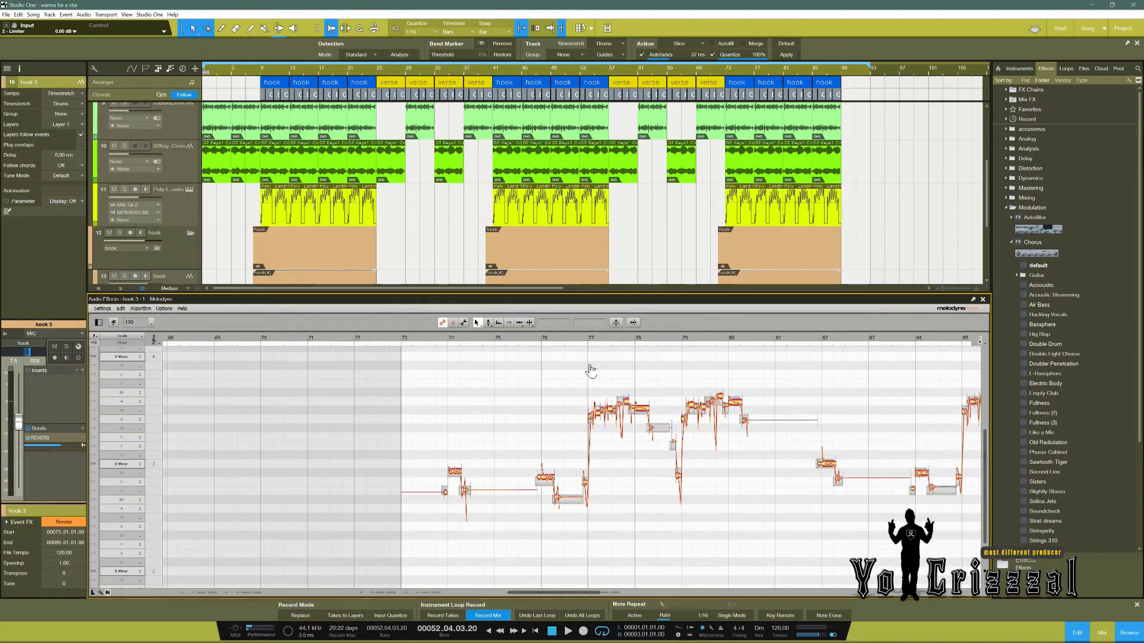
pyautogui.moveTo(528, 341); pyautogui.dragTo(521, 268)
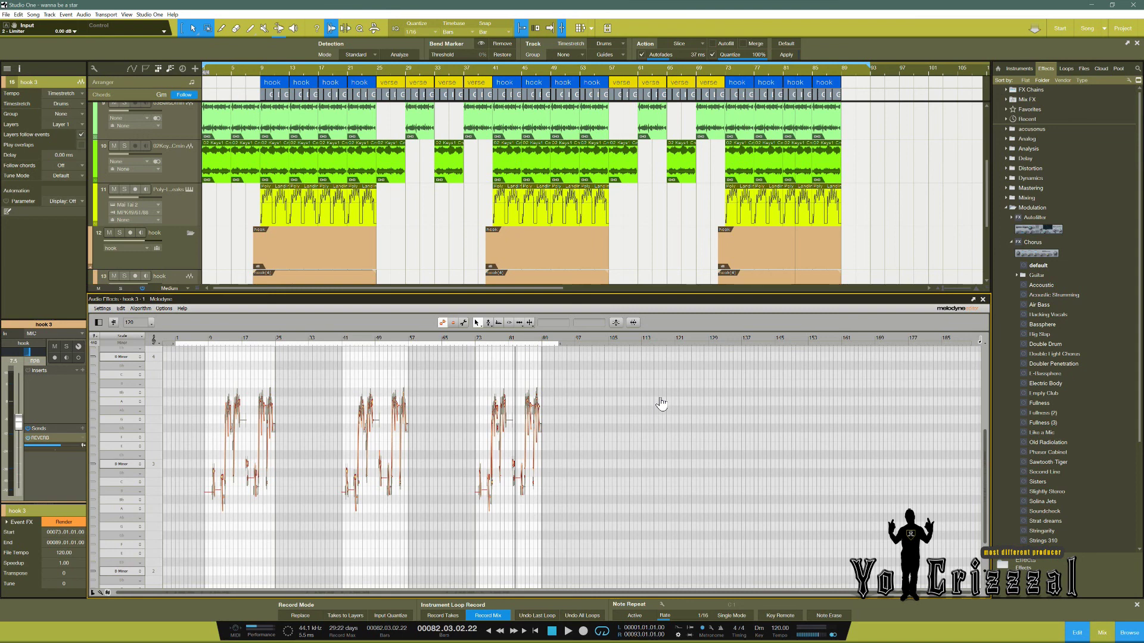
pyautogui.click(568, 631)
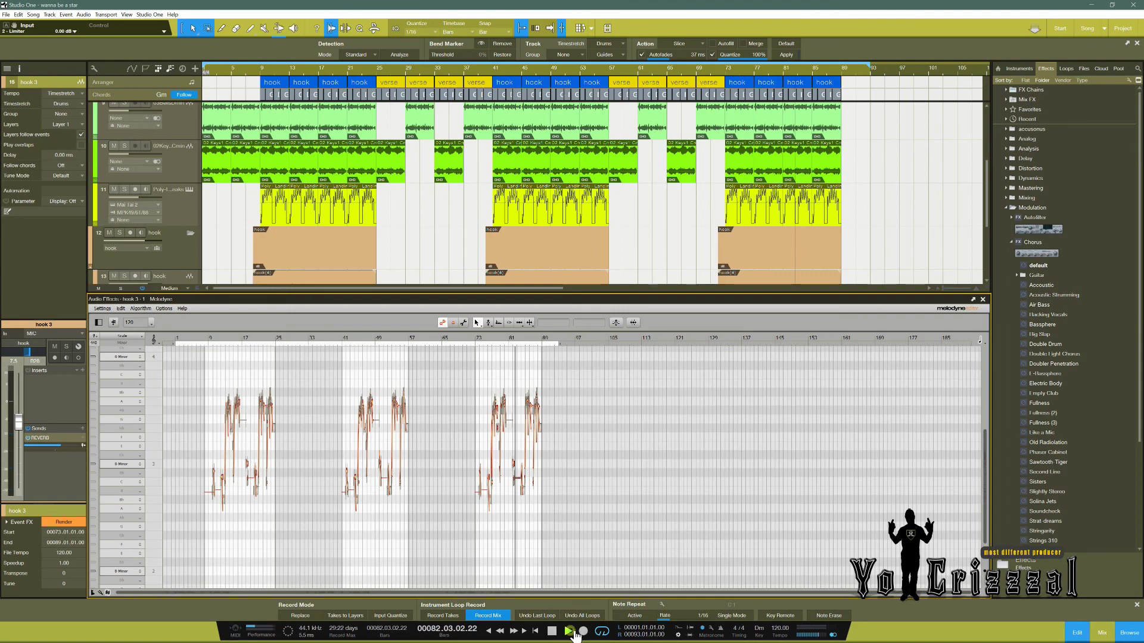